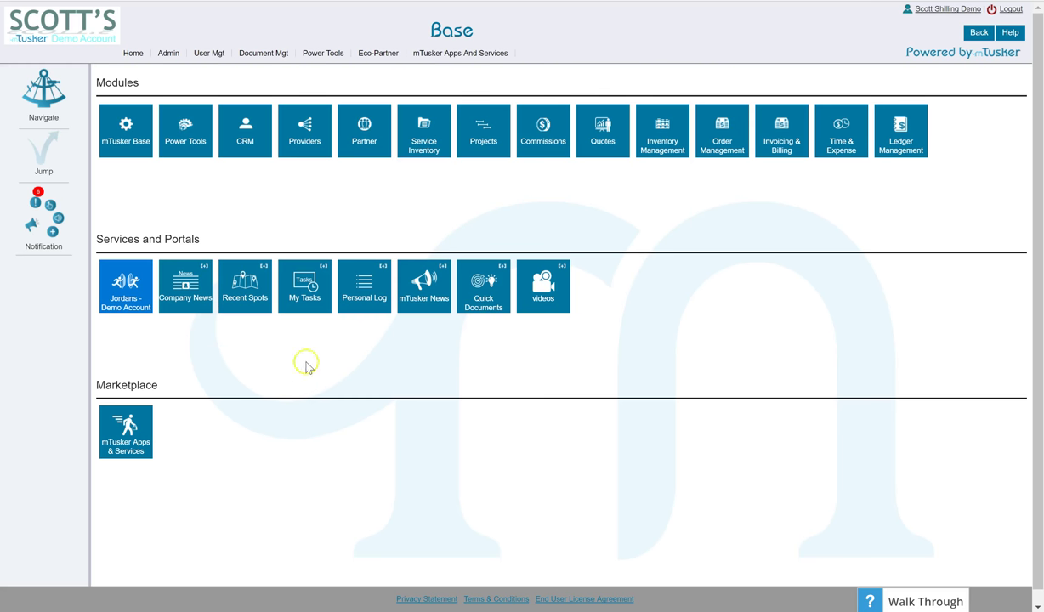
Step: Bring up the Power Tools menu from the Base page
left_click(94, 330)
left_click(312, 203)
left_click(191, 119)
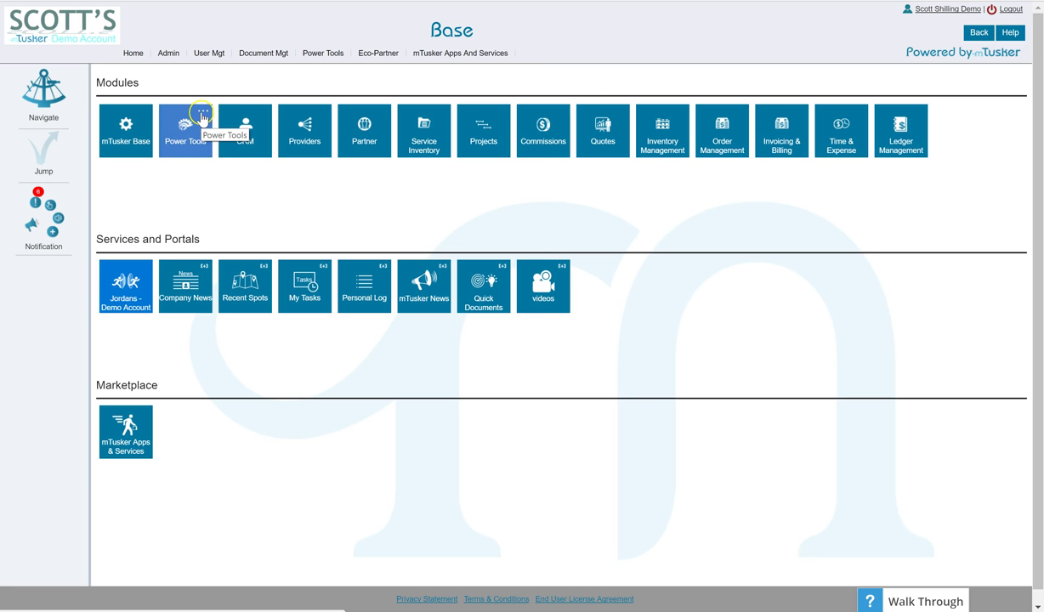
left_click(201, 114)
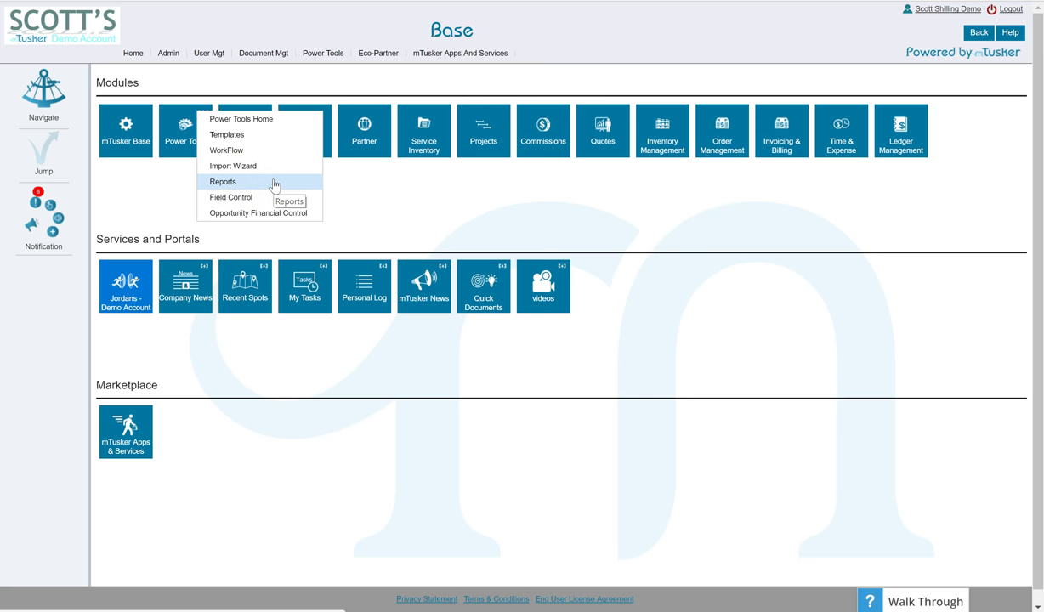
Step: Open the Power Tools Template List
left_click(229, 203)
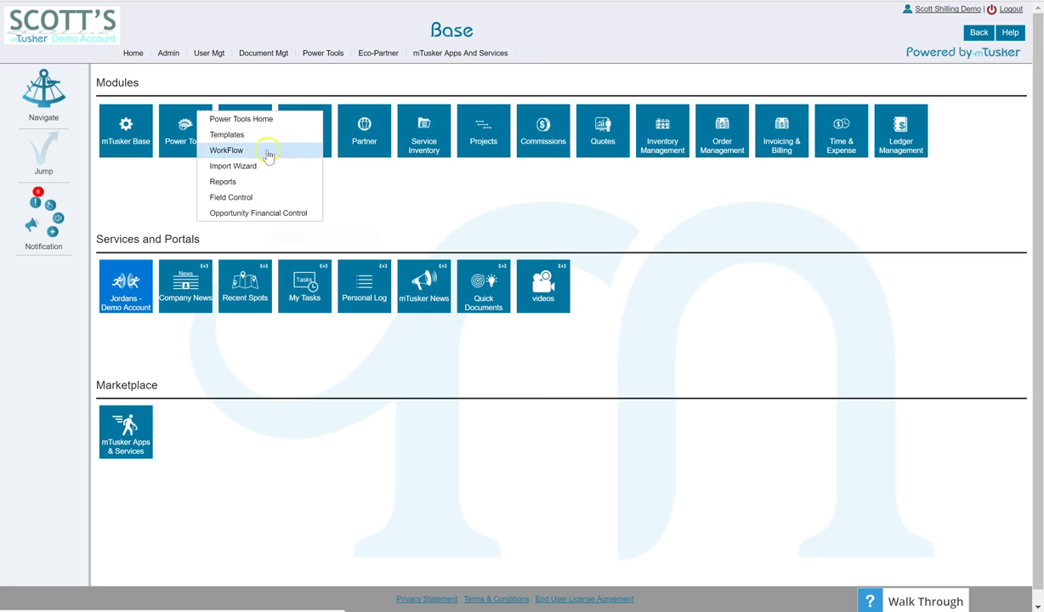
left_click(231, 140)
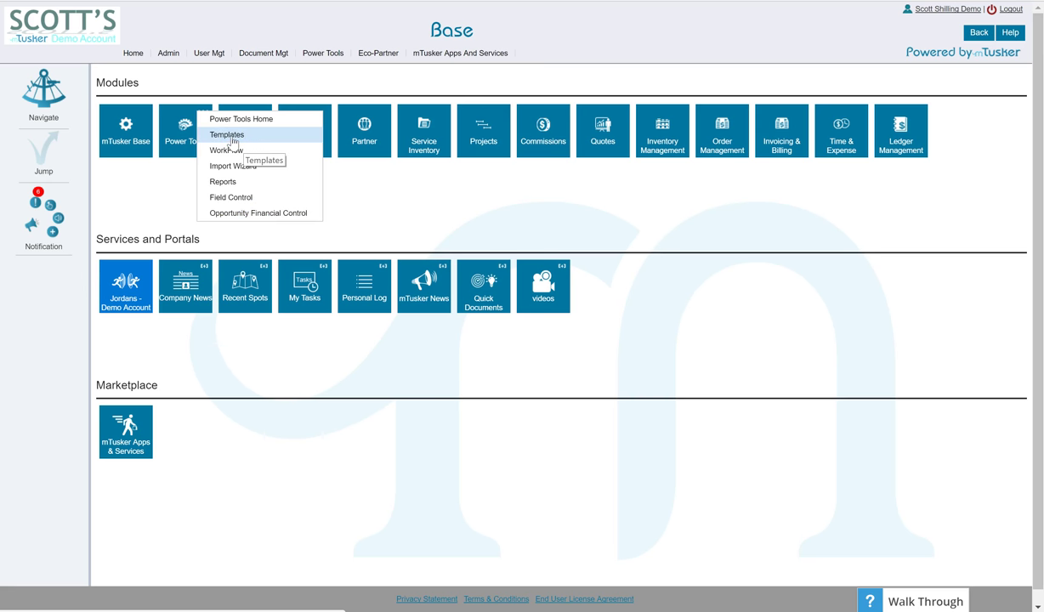
left_click(228, 138)
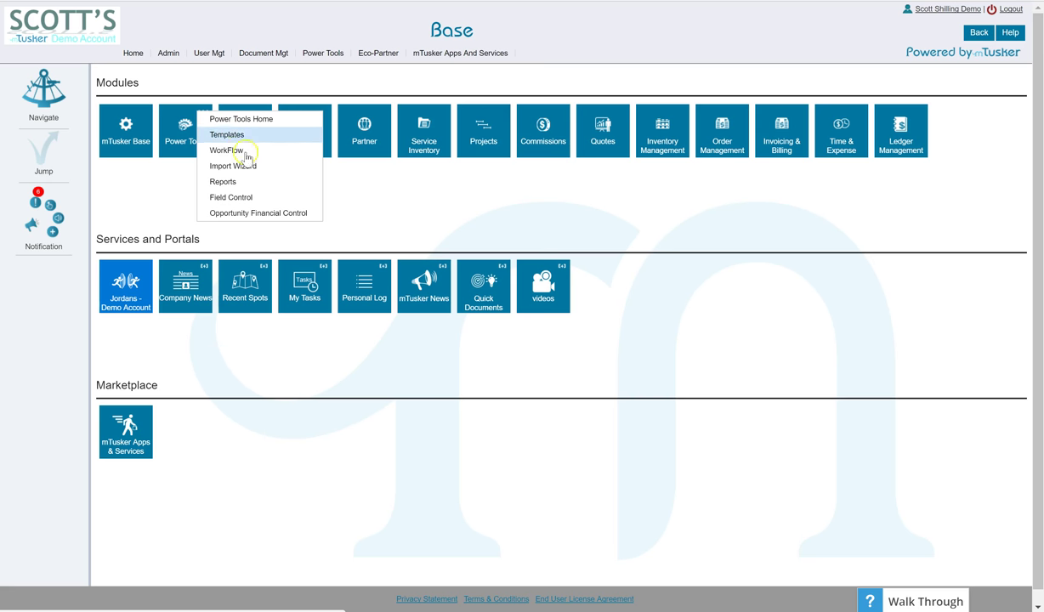
left_click(234, 140)
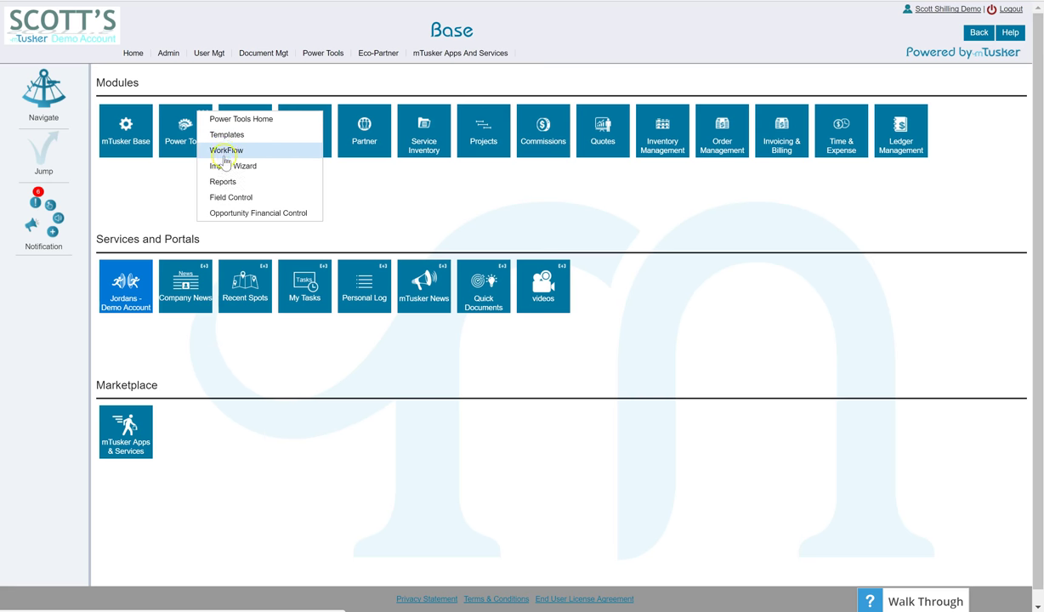
left_click(231, 139)
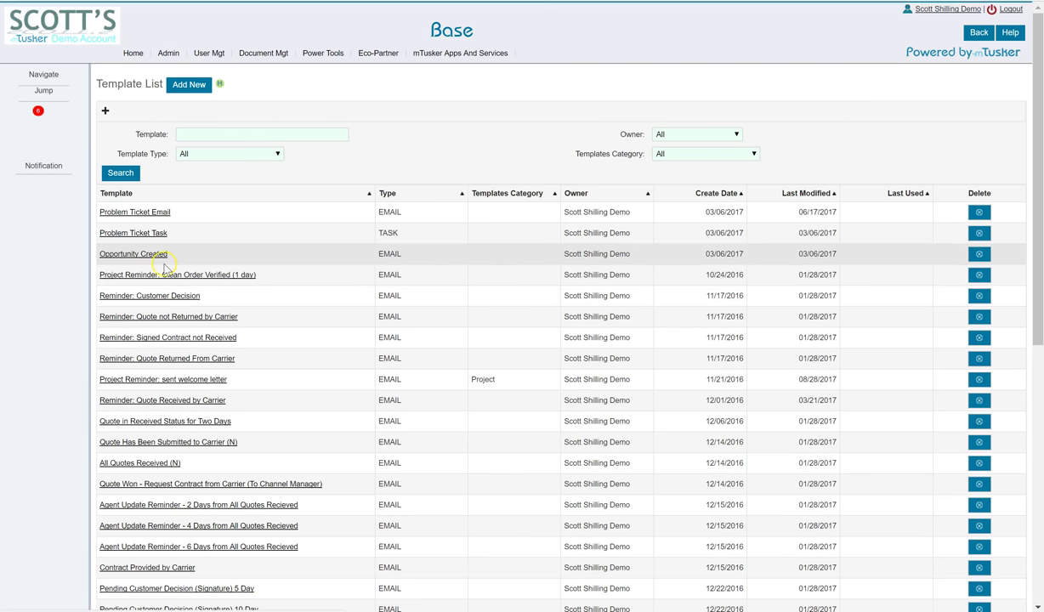
Step: Add a new template named 'New Task Created for you'
scroll(167, 268, "down", 5)
scroll(148, 221, "up", 5)
left_click(189, 85)
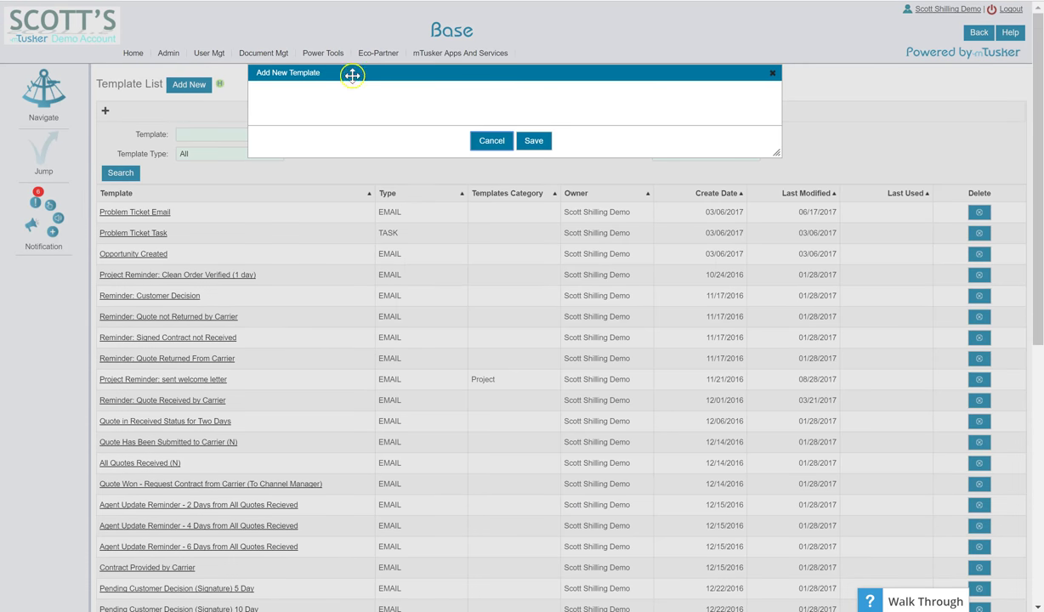
left_click(428, 101)
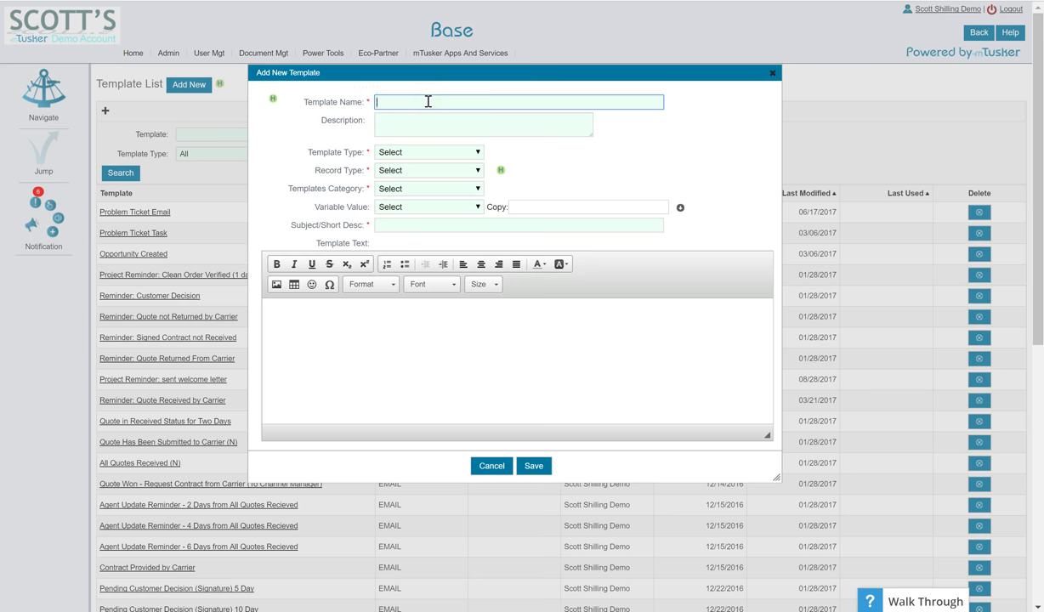
type("New Task Created for you")
Step: Set the template's Template Type to EMAIL and Record Type to Task
left_click(442, 152)
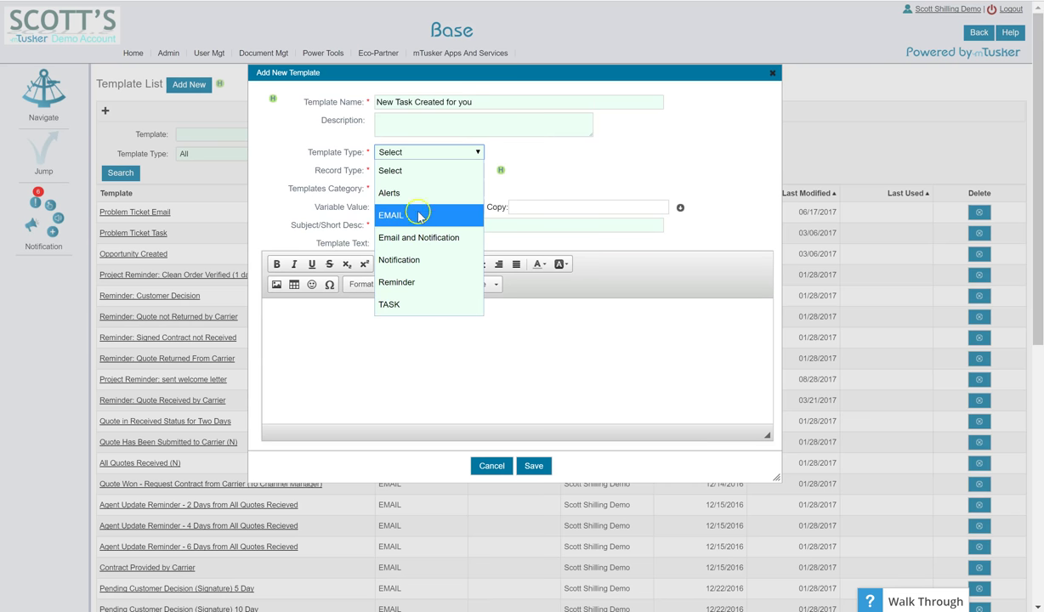
left_click(391, 219)
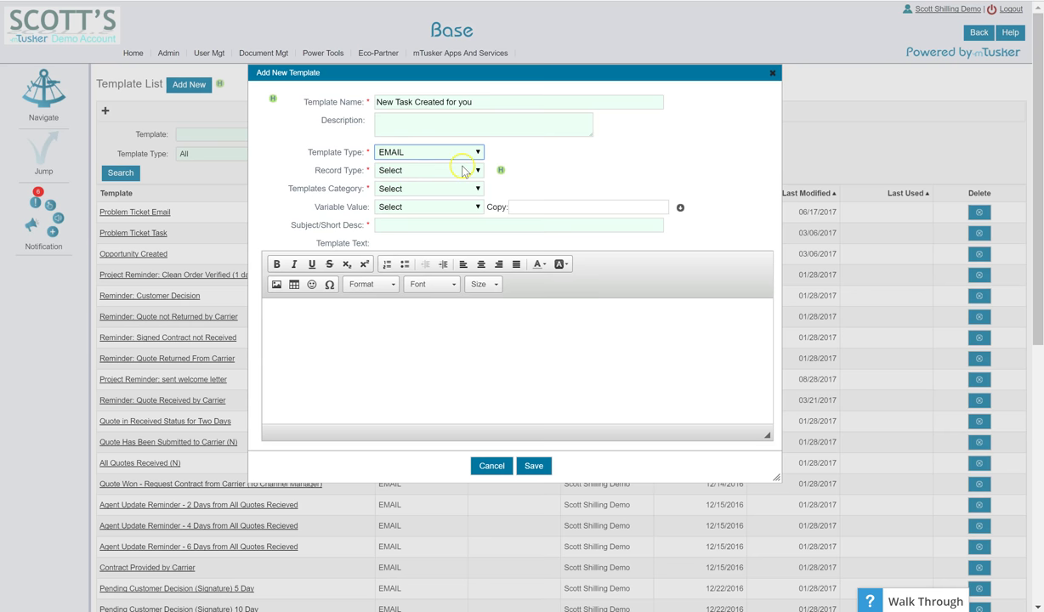
left_click(464, 171)
scroll(457, 231, "down", 5)
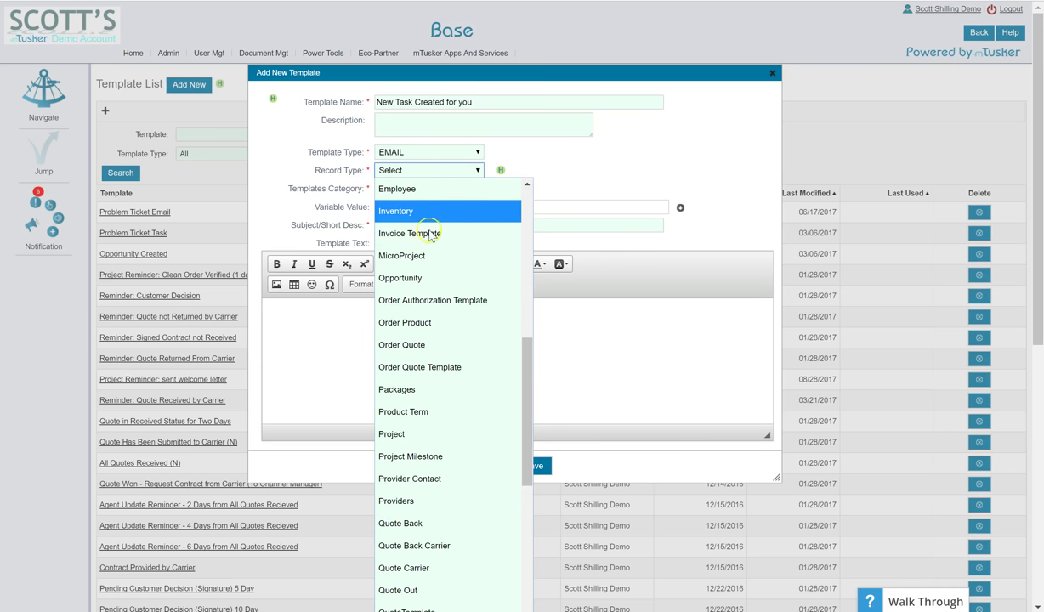
scroll(425, 245, "down", 5)
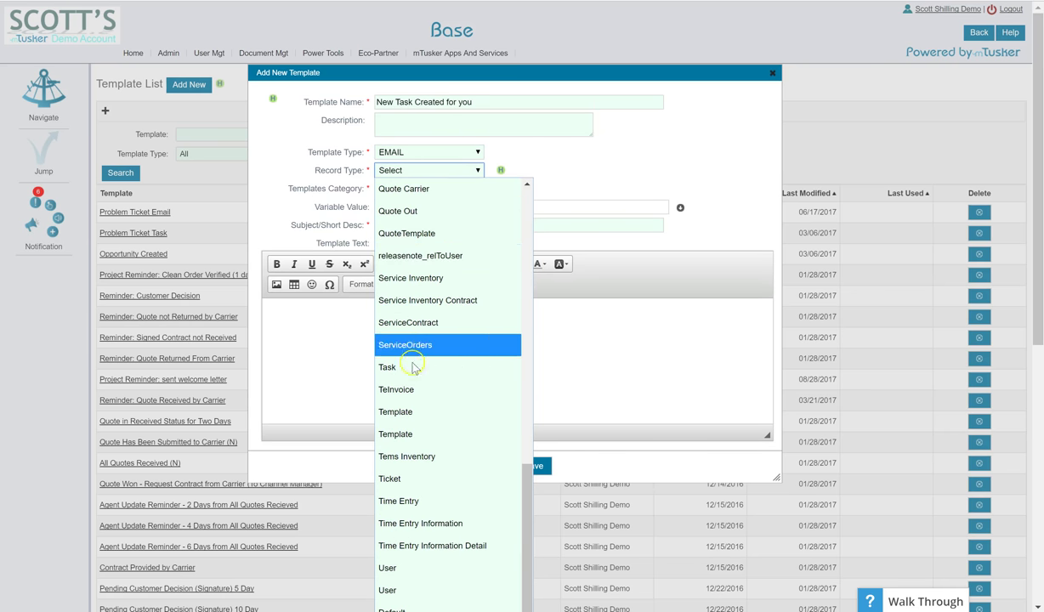
left_click(393, 367)
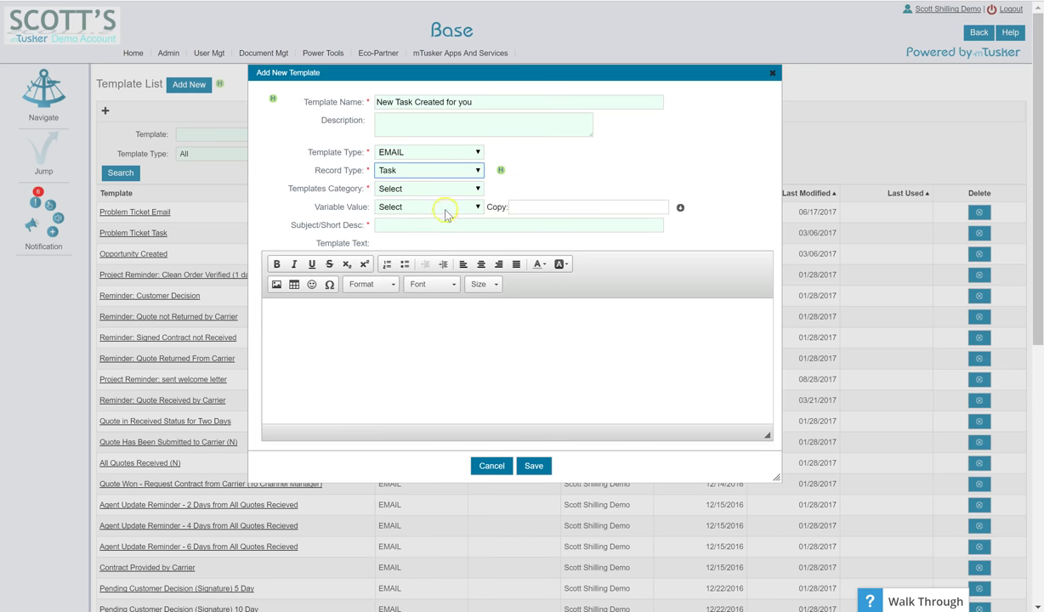
Step: Add and save a new template category value 'CRM Task Notification'
left_click(455, 189)
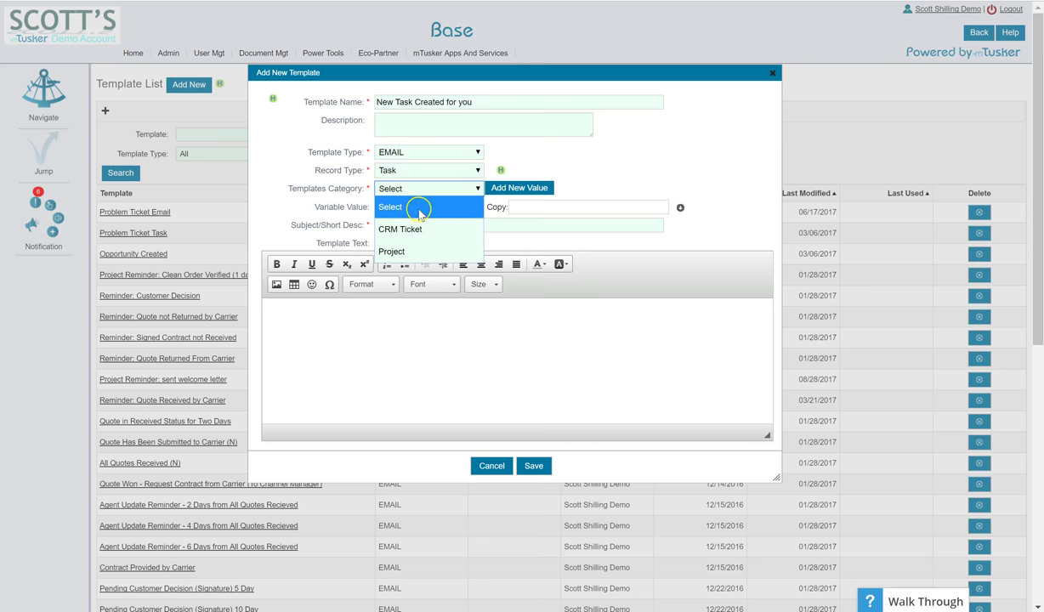
left_click(504, 188)
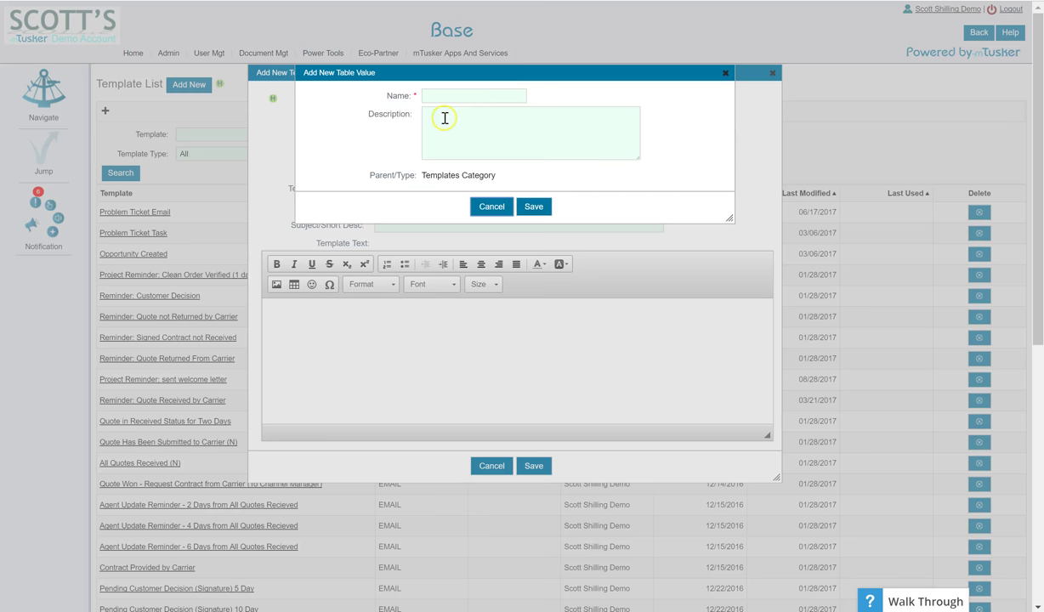
left_click(456, 97)
type("CRM Task Notifi")
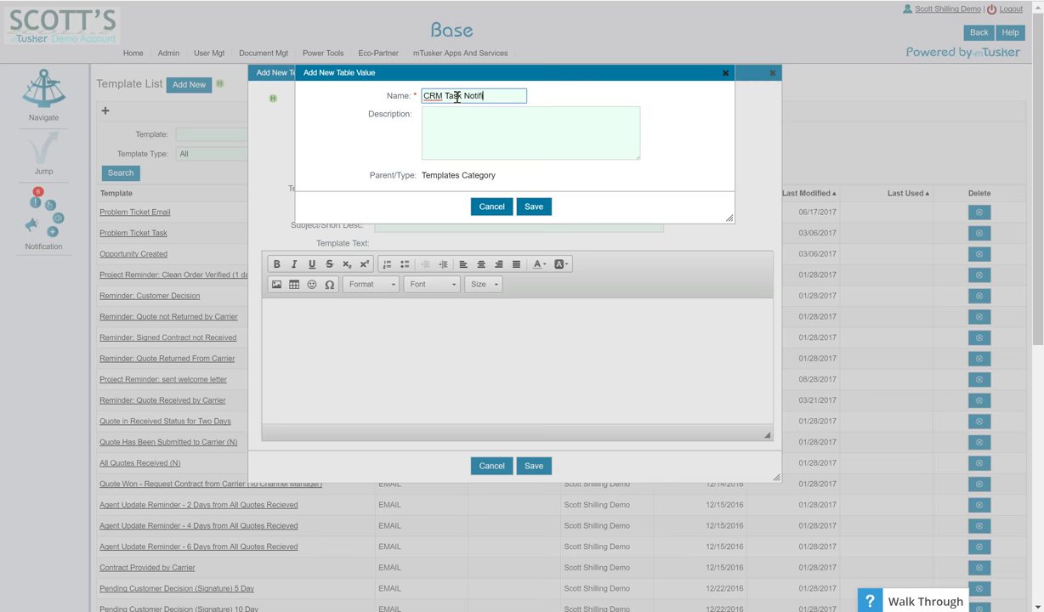
type("cation")
left_click(533, 206)
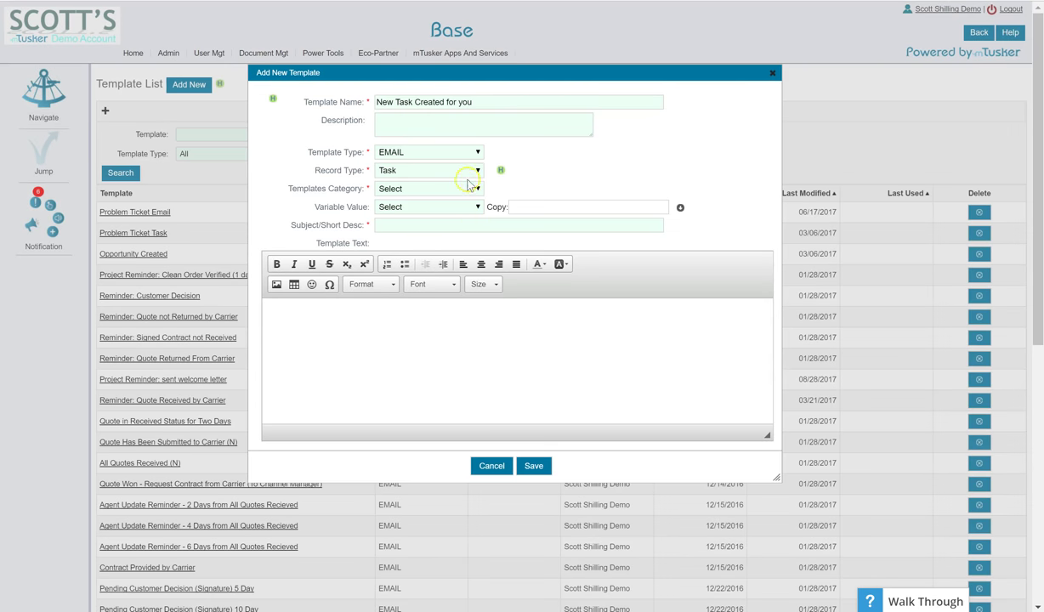
Step: Keep Task as the record type and set the category to CRM Task Notification
left_click(478, 171)
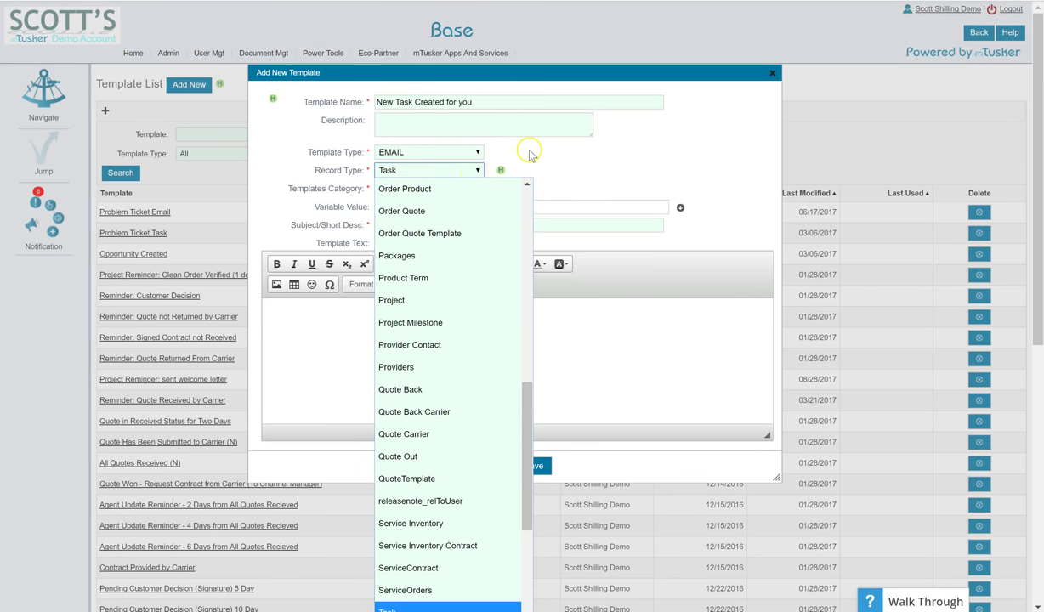
left_click(521, 158)
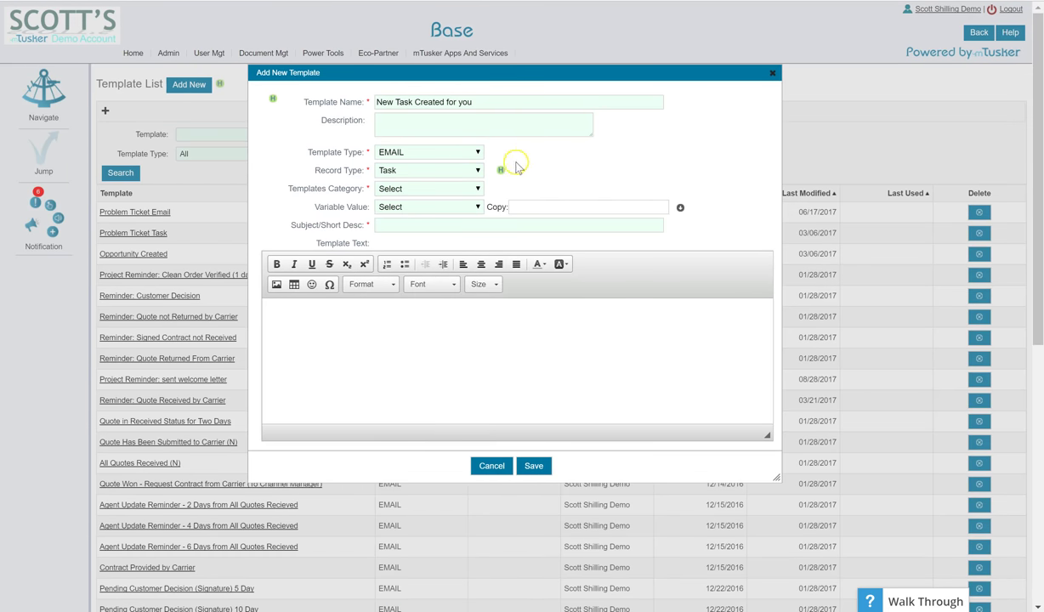
left_click(468, 173)
left_click(526, 171)
left_click(463, 189)
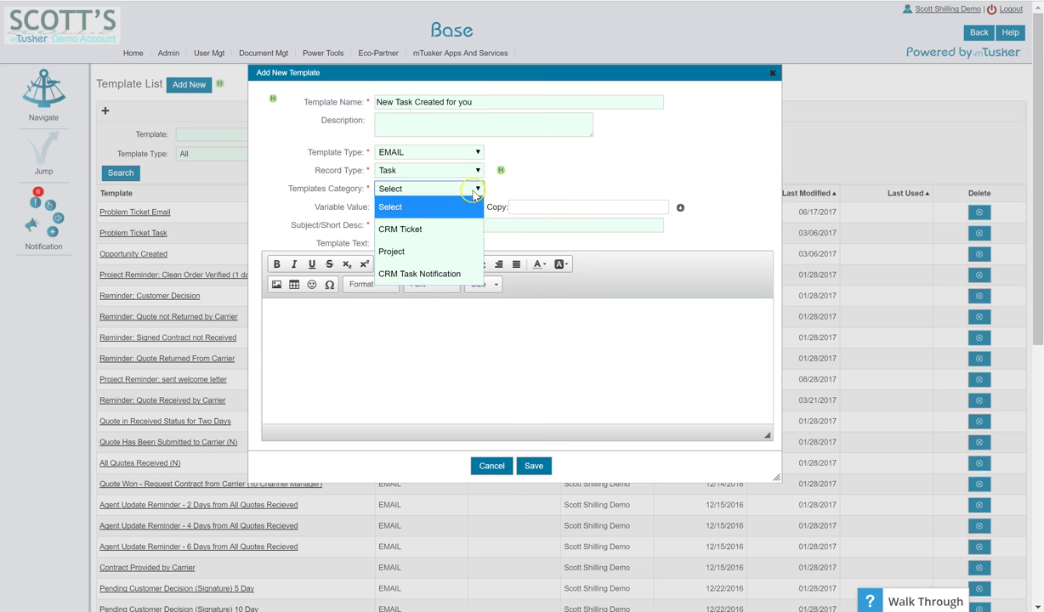
left_click(421, 274)
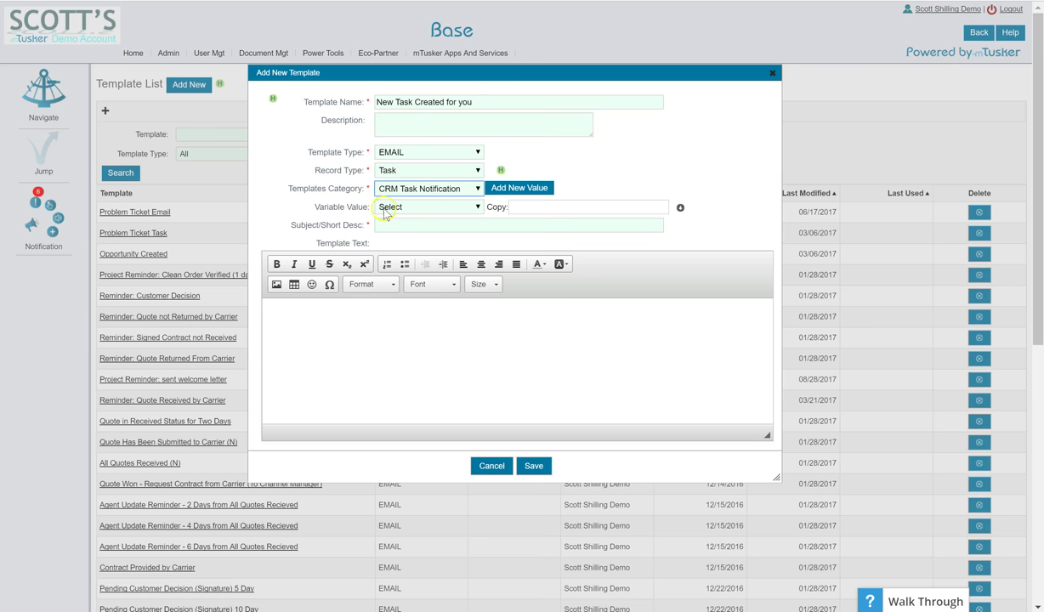
Step: Write the subject '##{Task.assignTo} you have been assigned a new task' using the Assign To variable
left_click(473, 211)
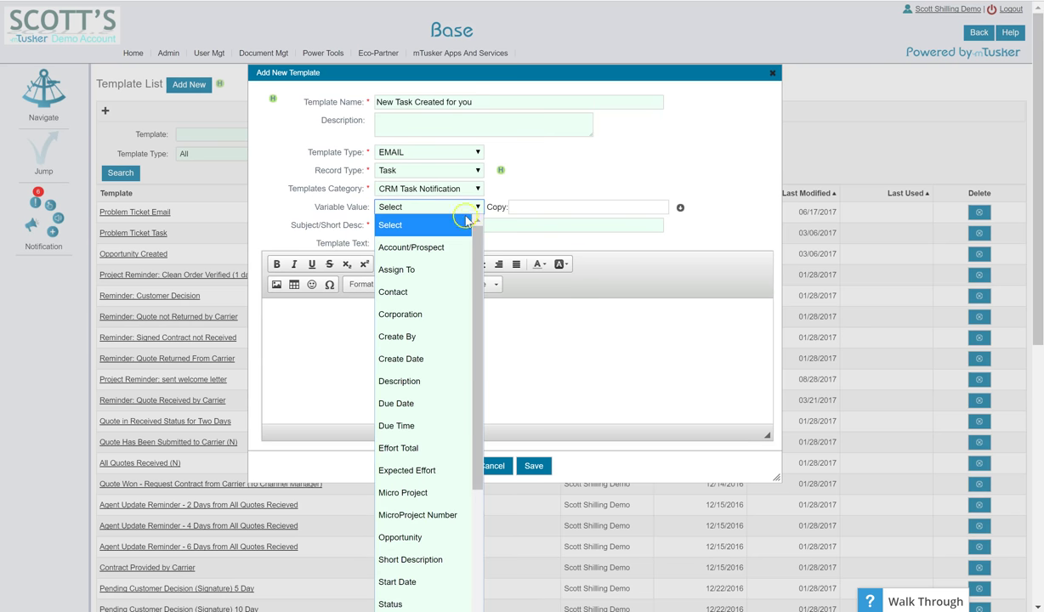
scroll(449, 263, "down", 3)
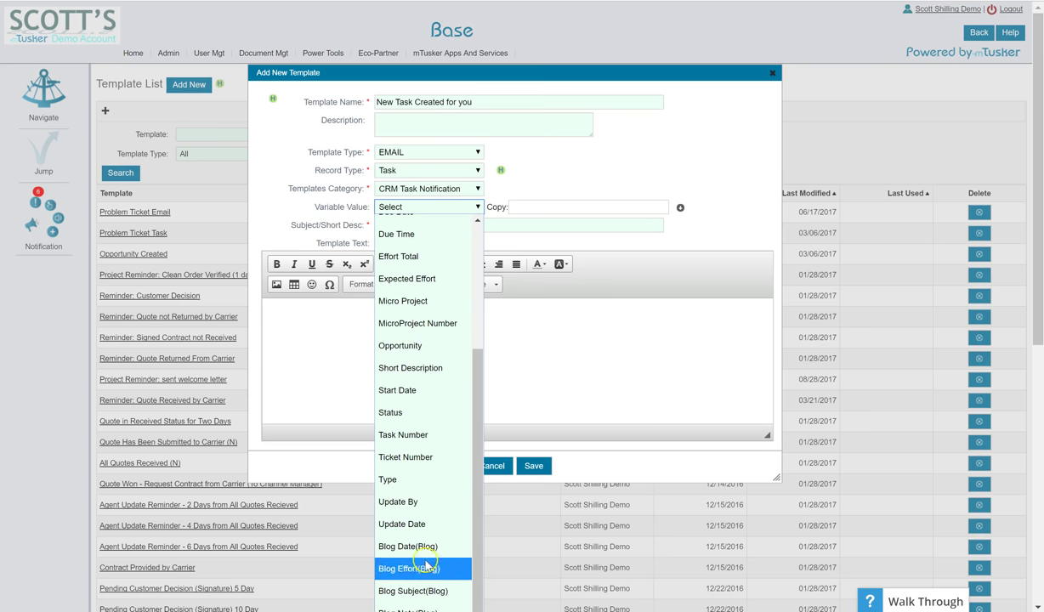
scroll(417, 327, "up", 3)
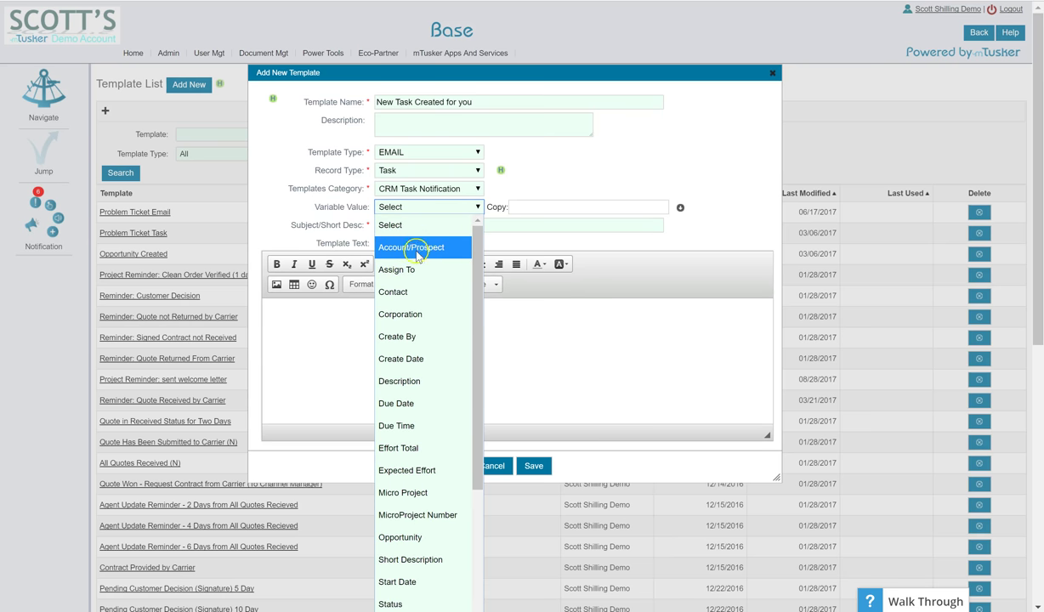
scroll(431, 274, "down", 2)
scroll(428, 272, "up", 3)
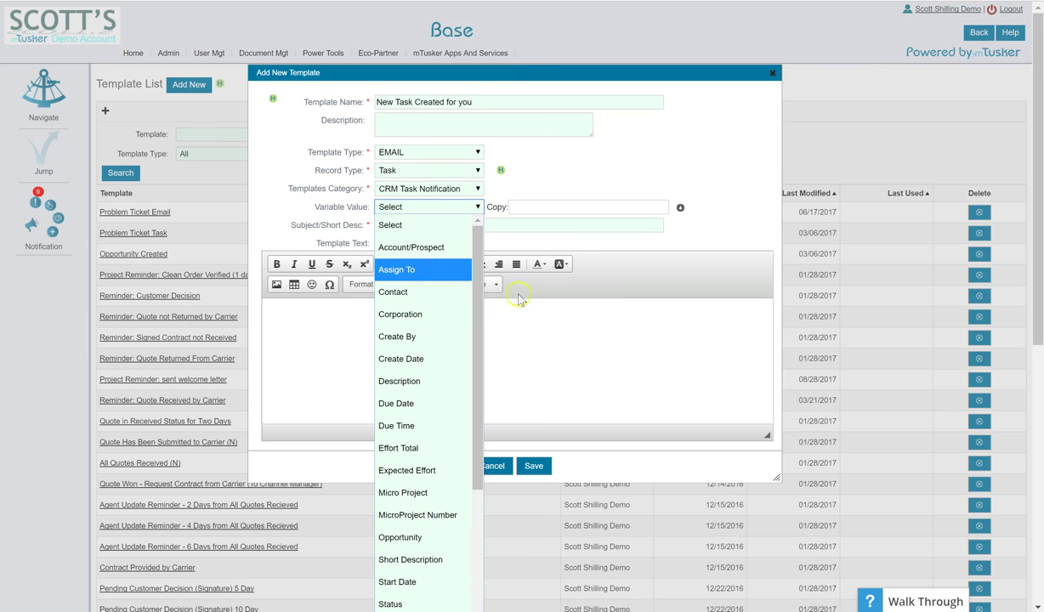
left_click(560, 342)
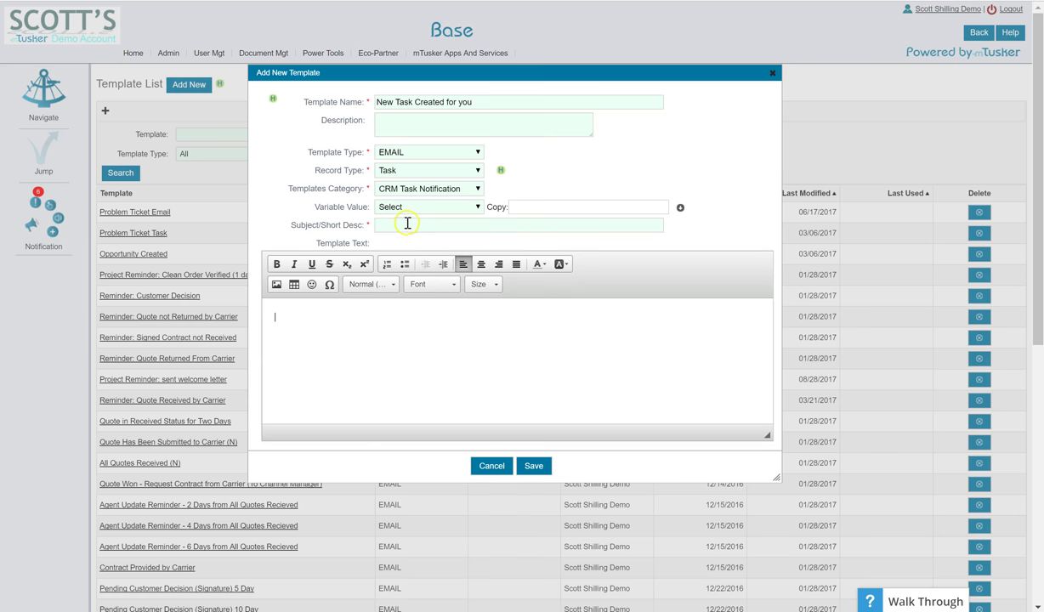
left_click(408, 223)
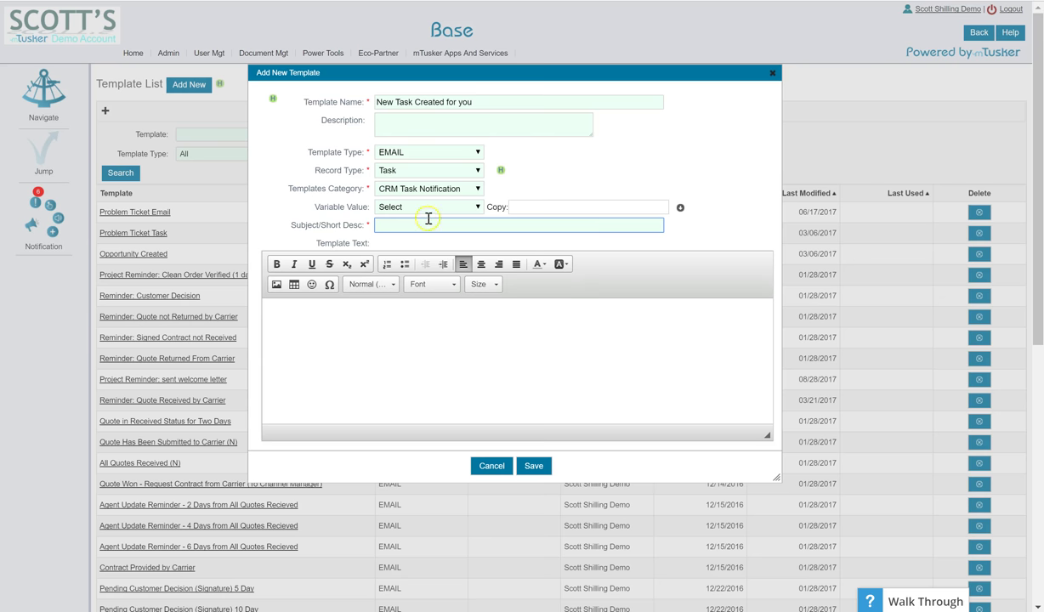
left_click(464, 207)
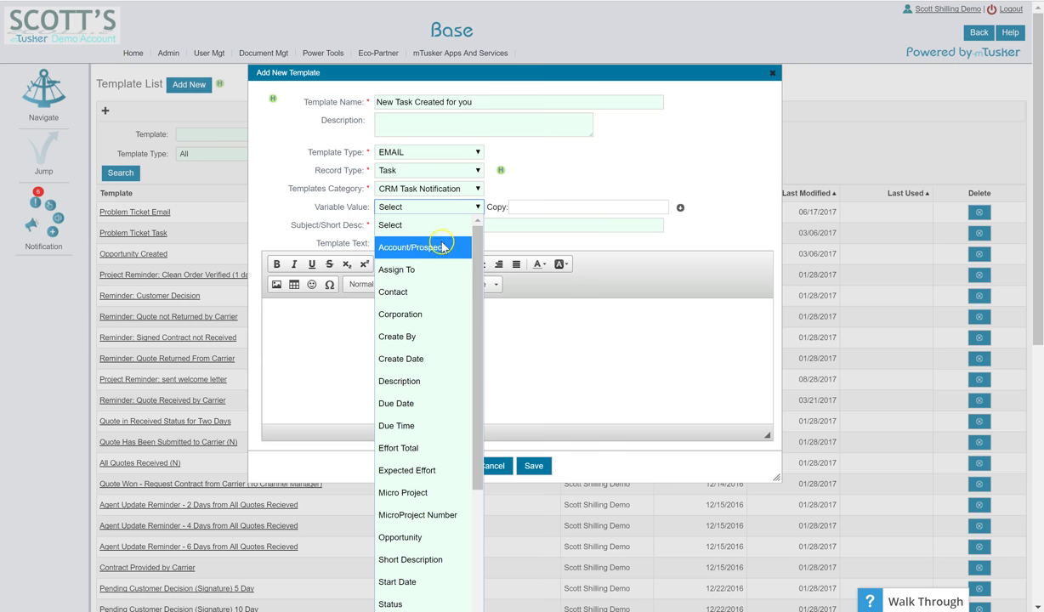
left_click(416, 269)
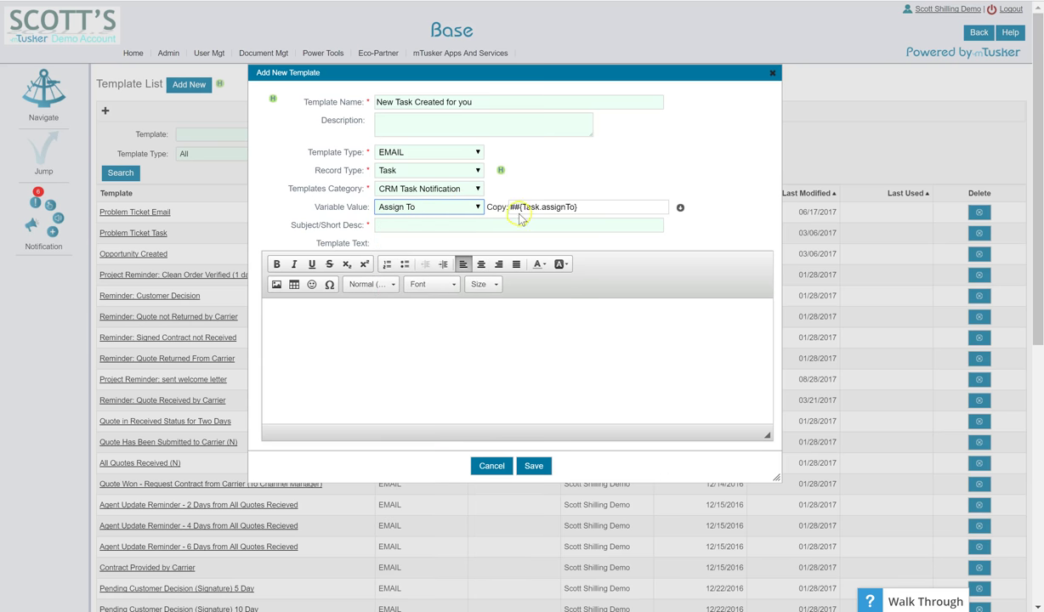
left_click_drag(583, 207, 436, 225)
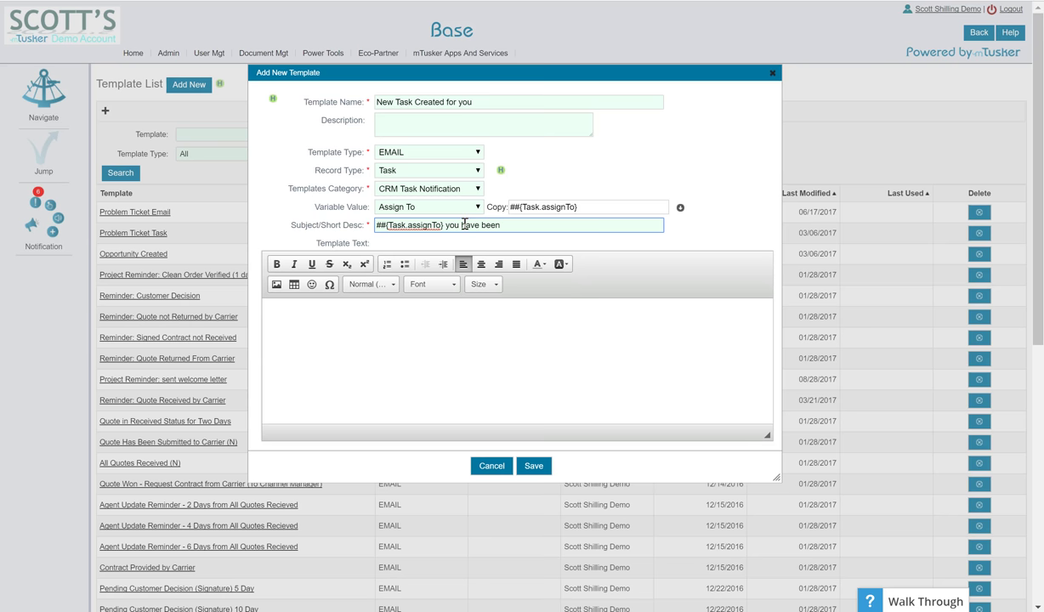
type("you have been assigned a new task")
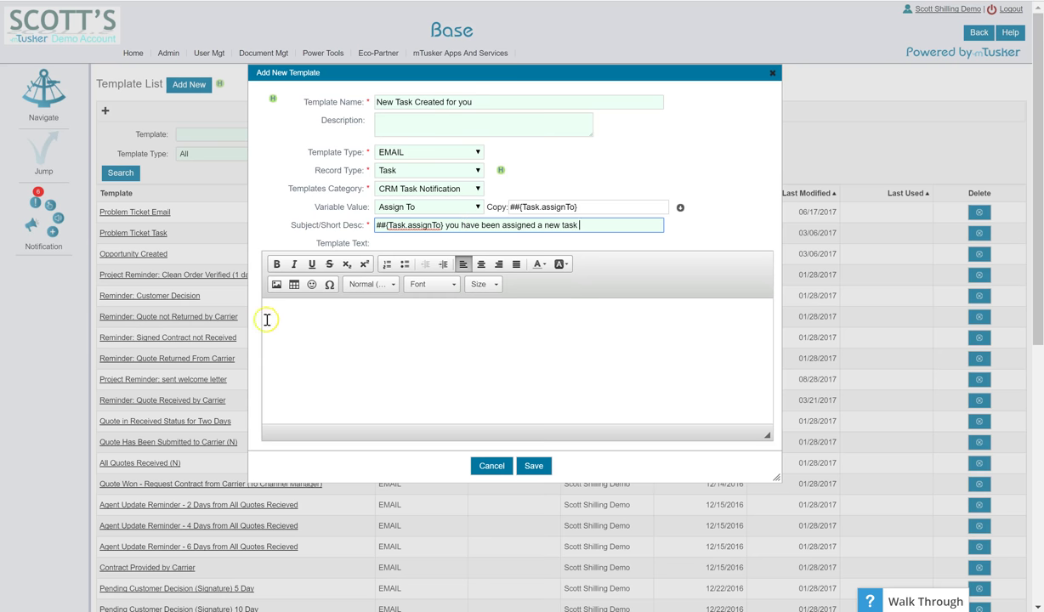
Step: Type 'Please log onto mTusker and review the task description' in the template body
left_click(274, 318)
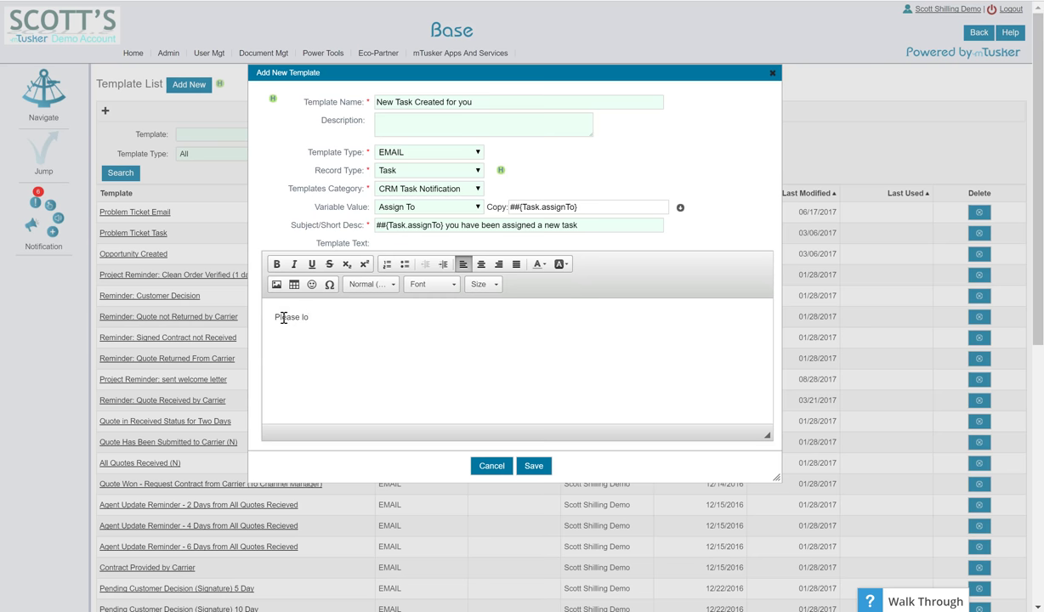
type("Please log onto mTusker and review")
key("BackSpace")
key("BackSpace")
type("sk des")
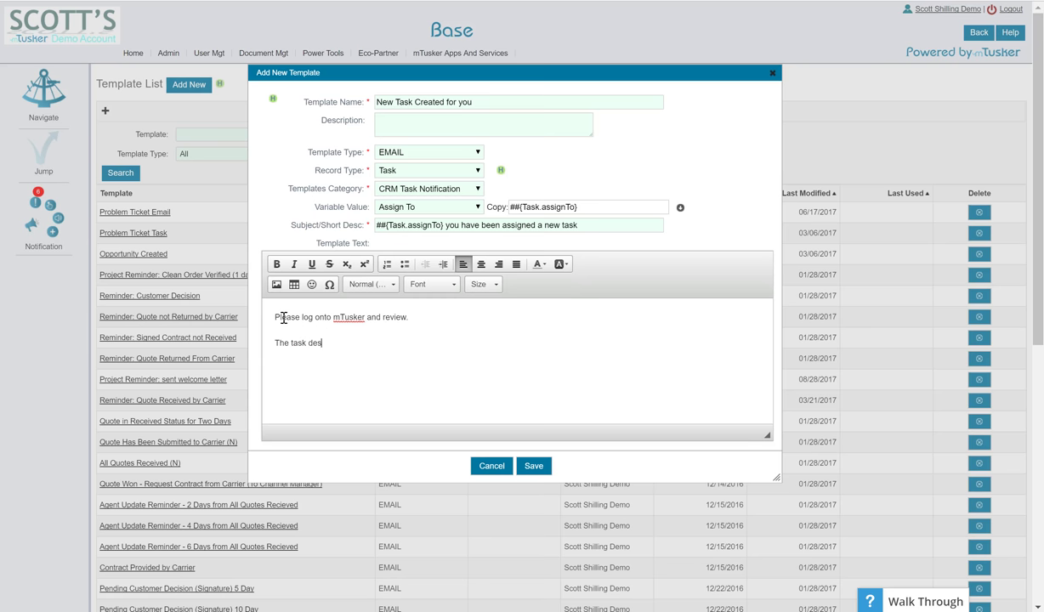
type("cription is")
Step: Insert the Task Description variable placeholder into the body
left_click(412, 211)
scroll(419, 289, "down", 3)
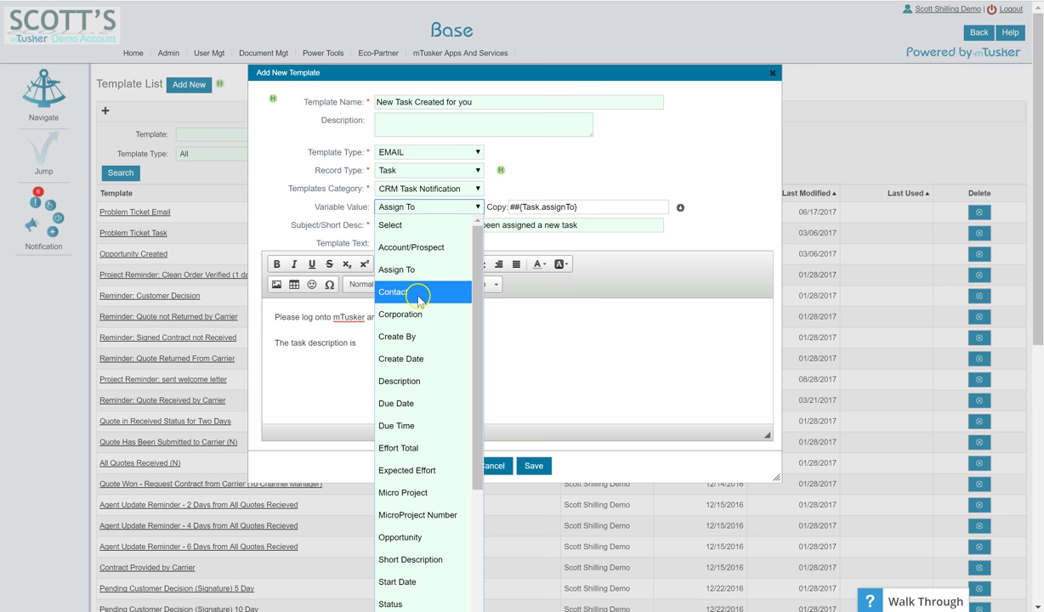
left_click(406, 383)
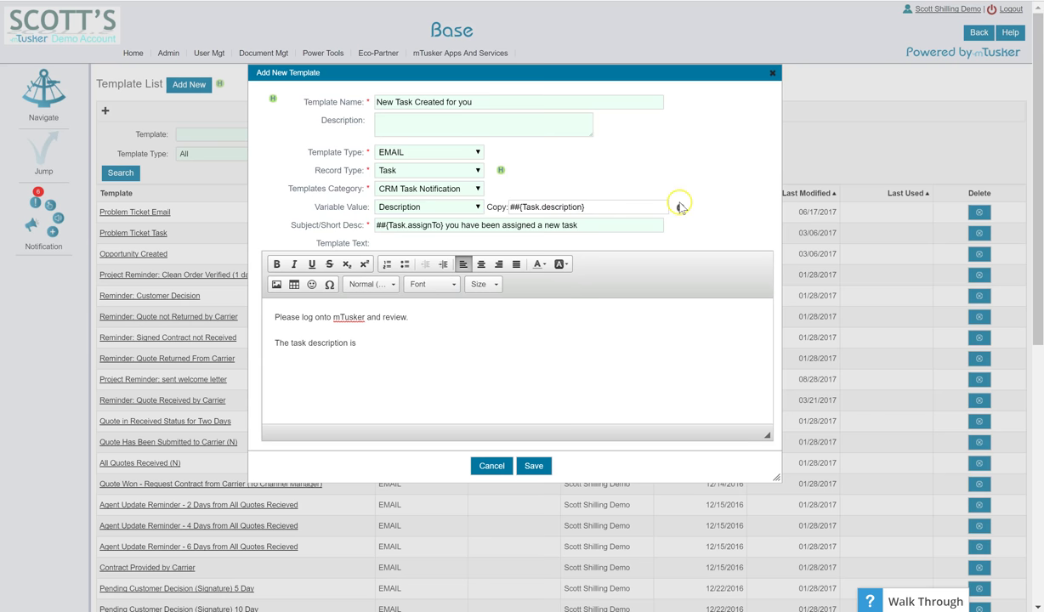
left_click(680, 209)
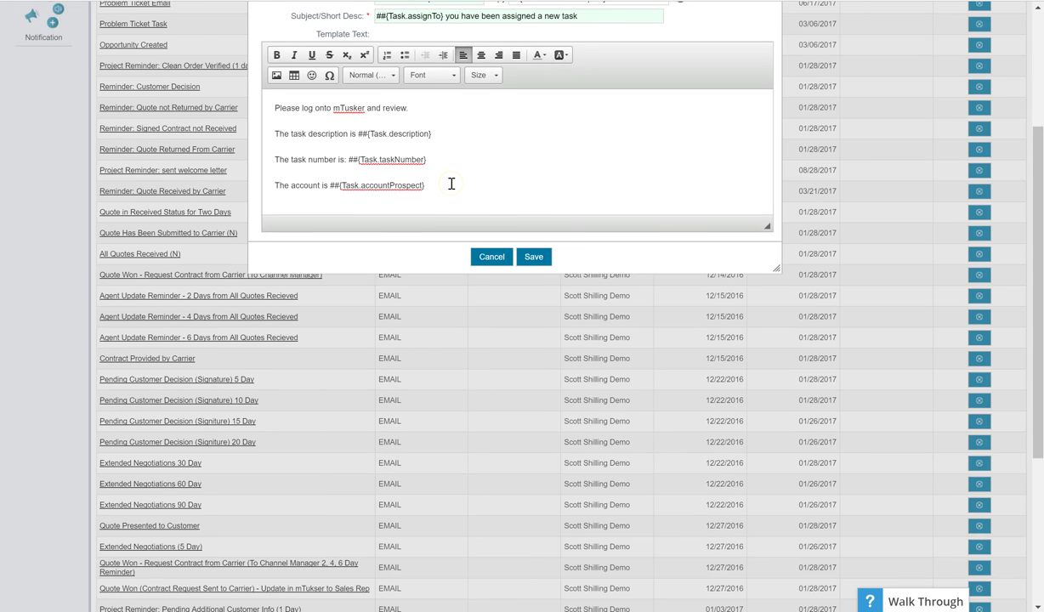
Step: Add a due-date line with the ##{Task.dueDate} placeholder
key("Return")
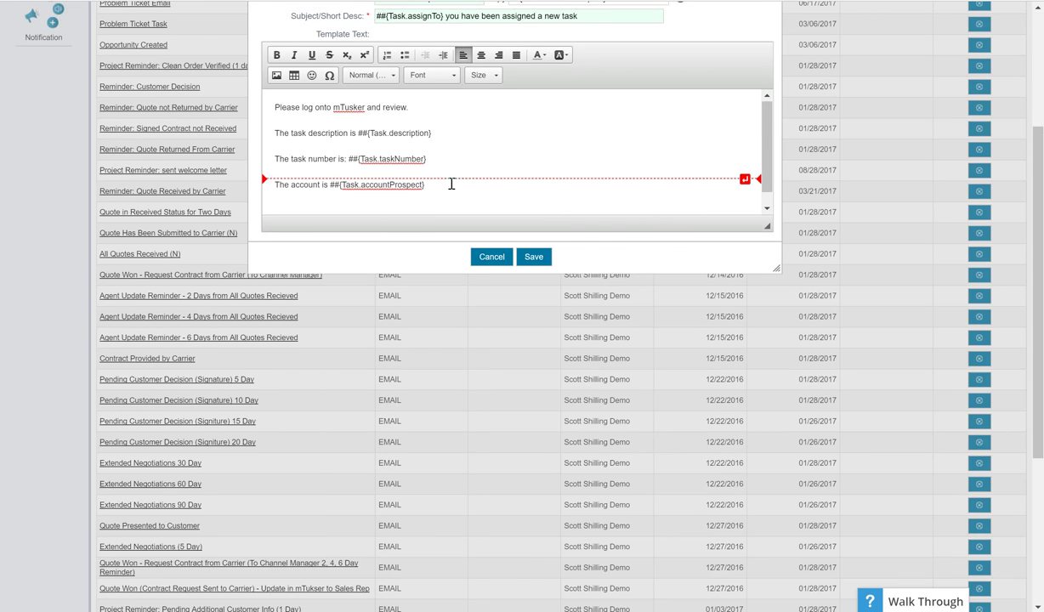
type("the")
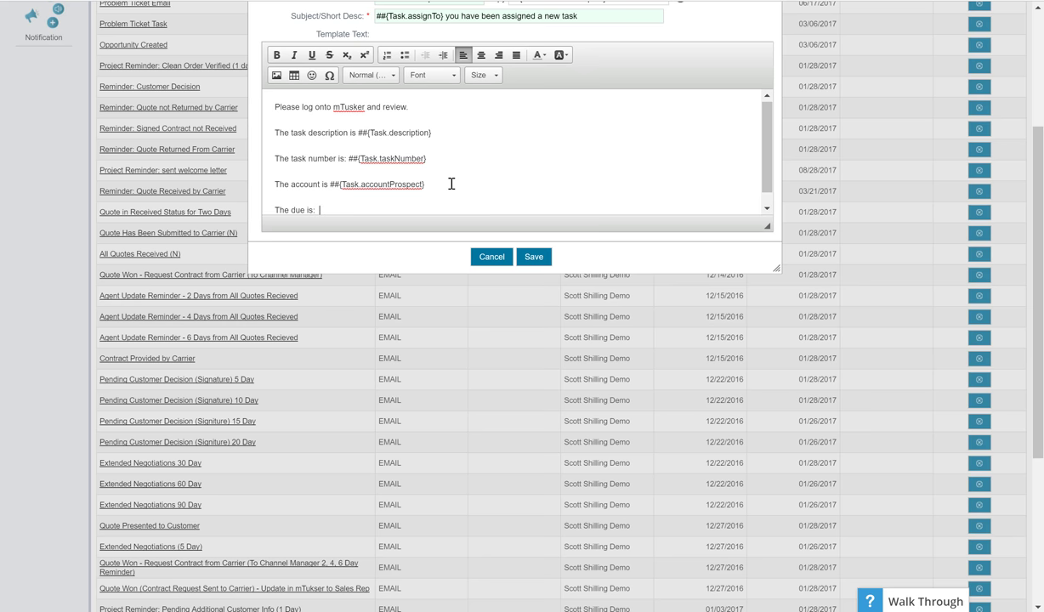
scroll(650, 102, "up", 2)
left_click(452, 213)
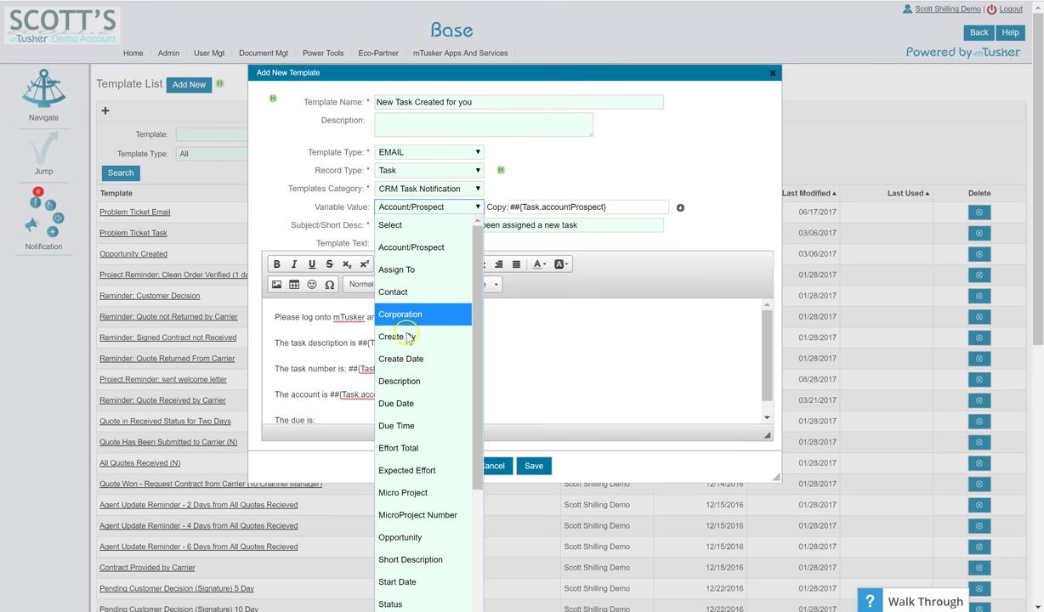
left_click(397, 405)
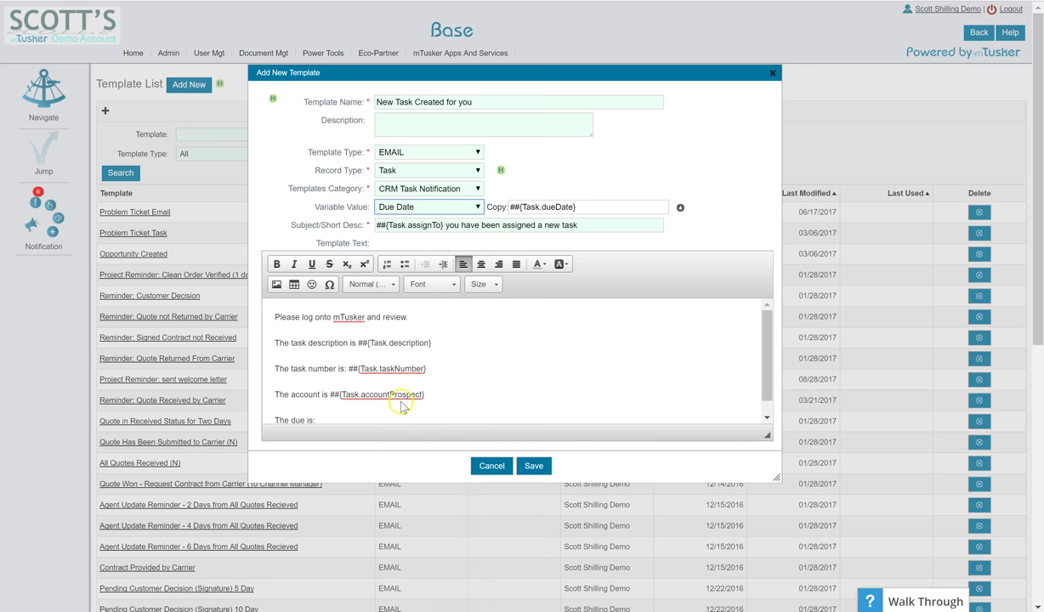
left_click(681, 208)
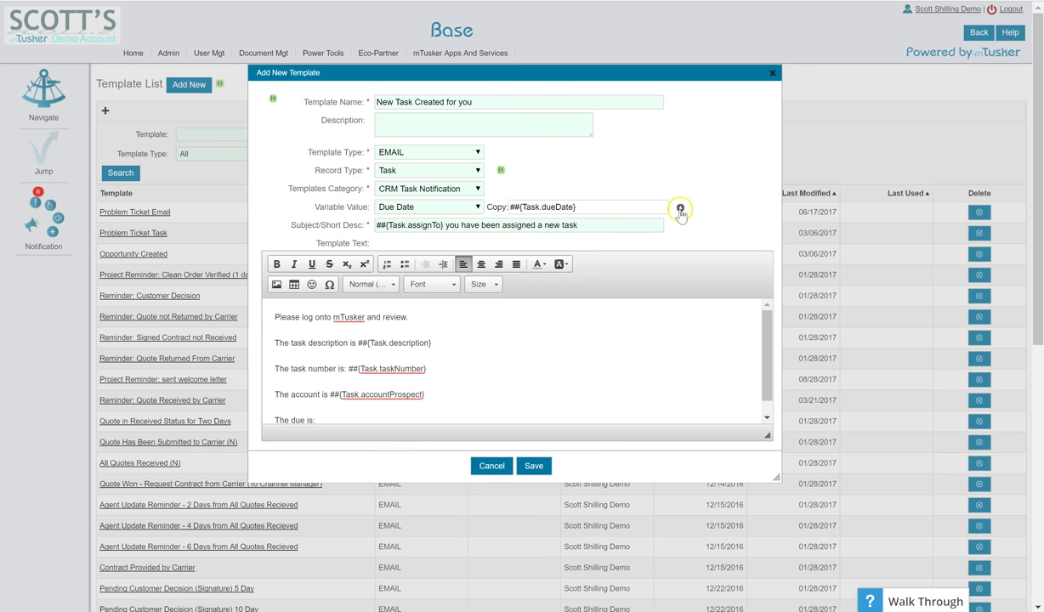
Step: End the body with 'Thanks' and select the template name
left_click(415, 409)
type("Thanks")
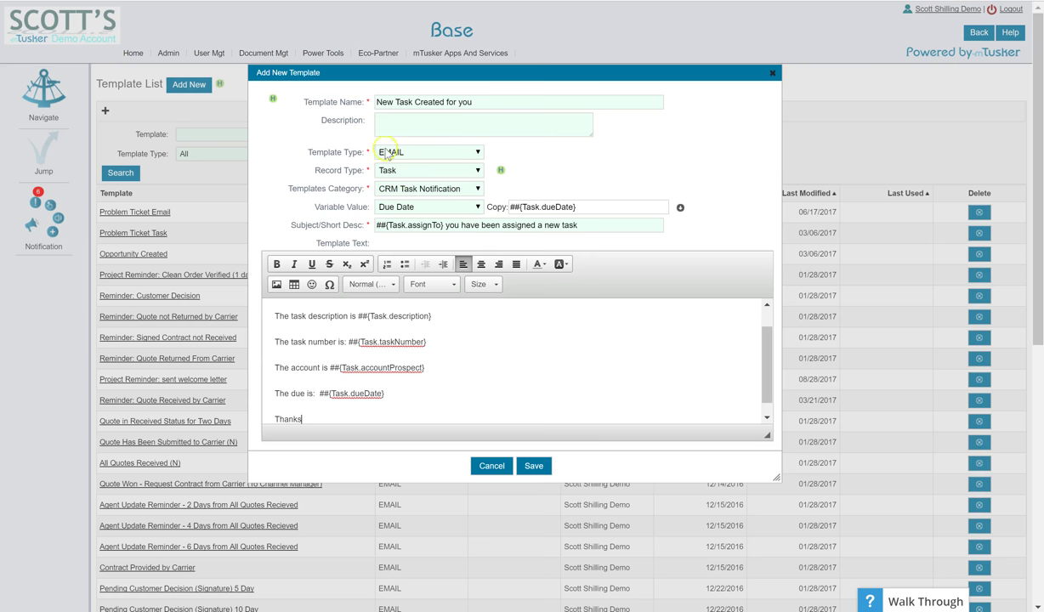
left_click_drag(378, 102, 479, 96)
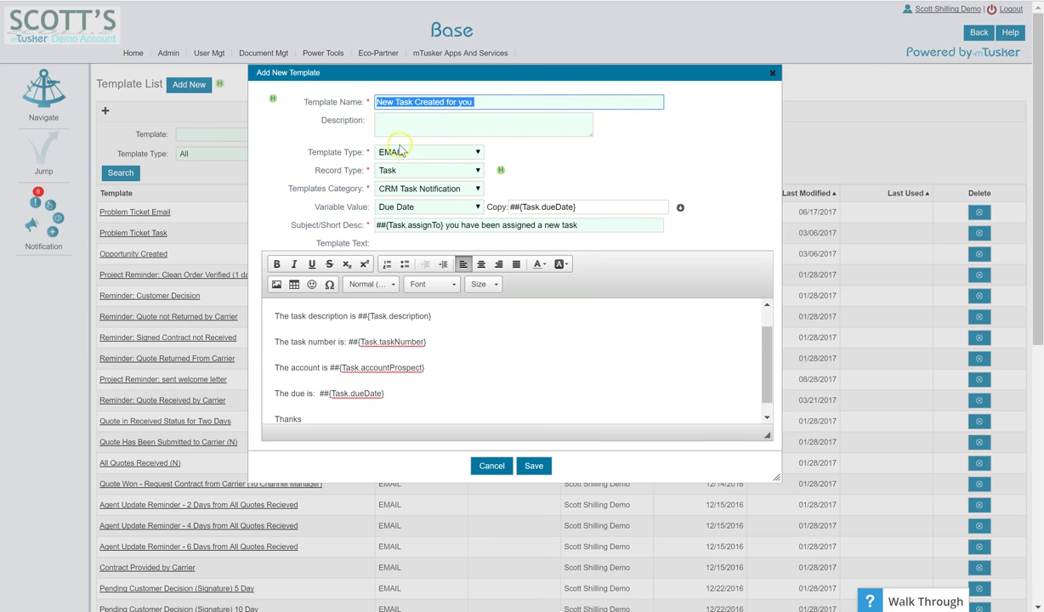
Step: Confirm Template Type EMAIL and save the 'New Task Created for you' template
left_click(478, 153)
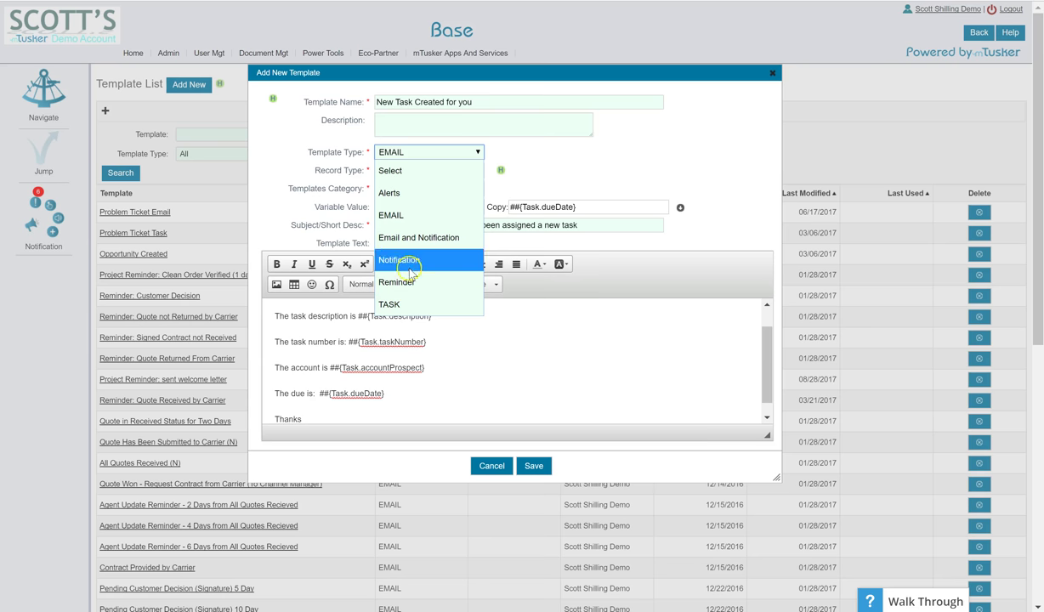
left_click(553, 151)
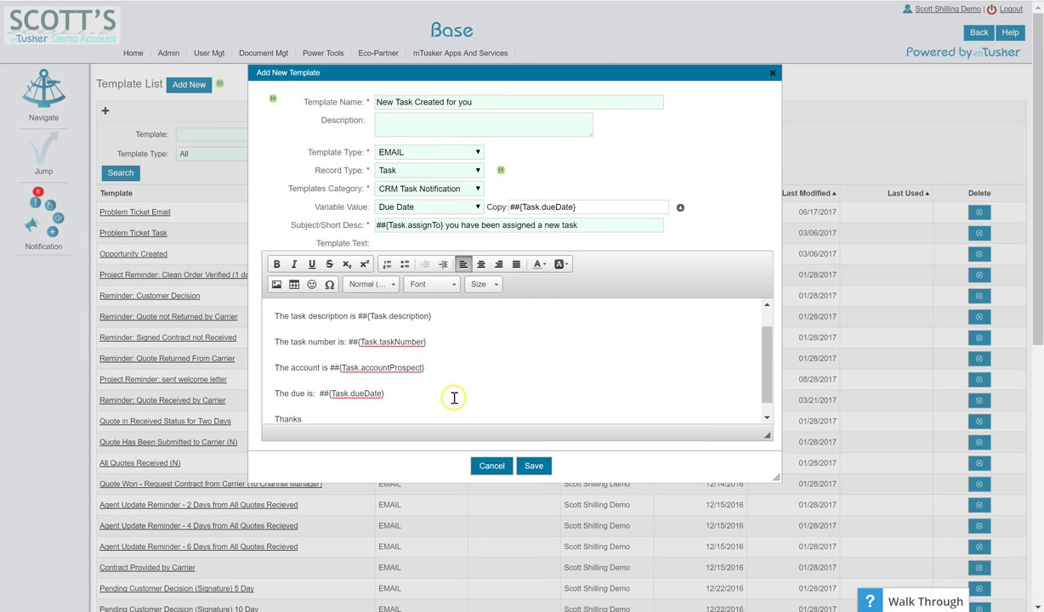
left_click(536, 467)
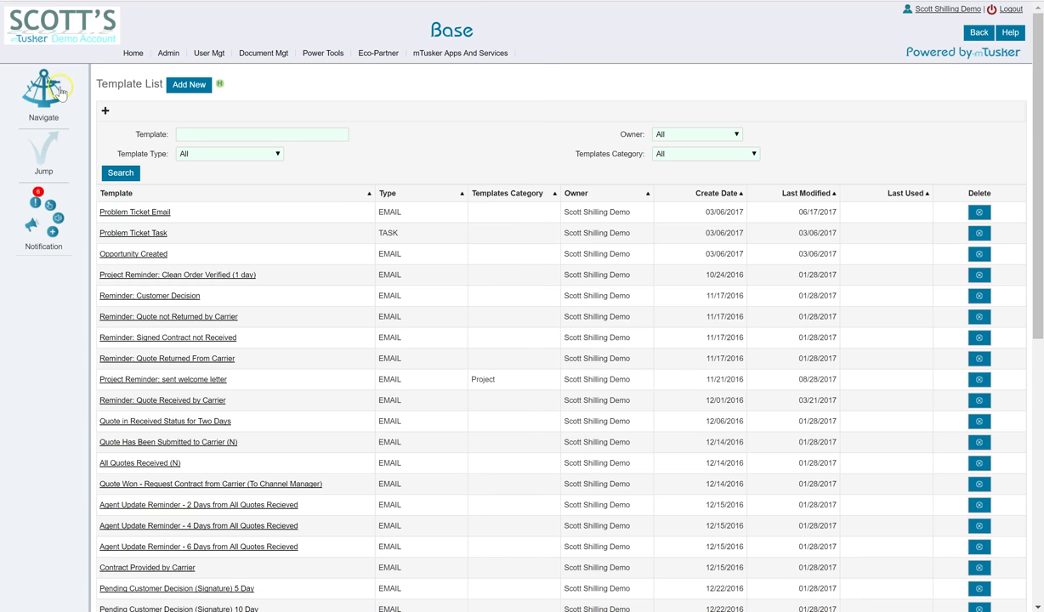
Step: Add a workflow rule 'New task assigned' with Record Type set to Task
mouse_move(332, 53)
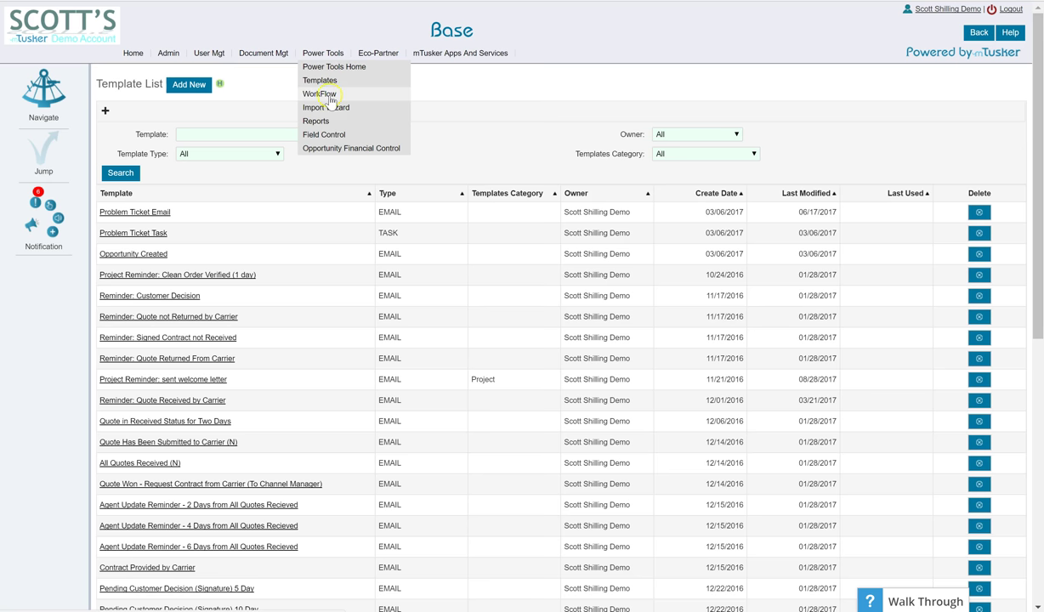
left_click(330, 95)
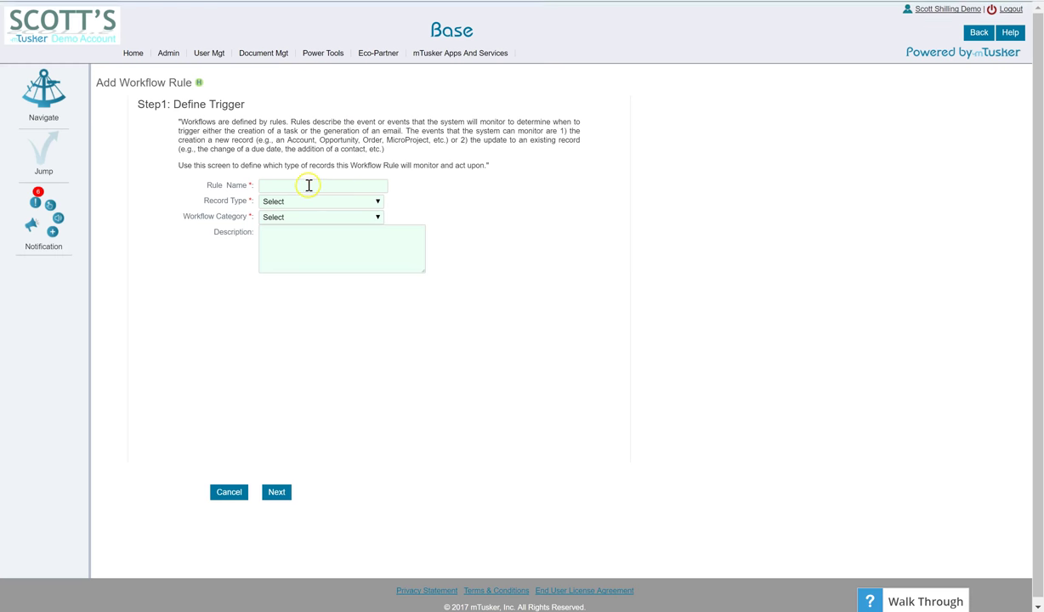
left_click(308, 186)
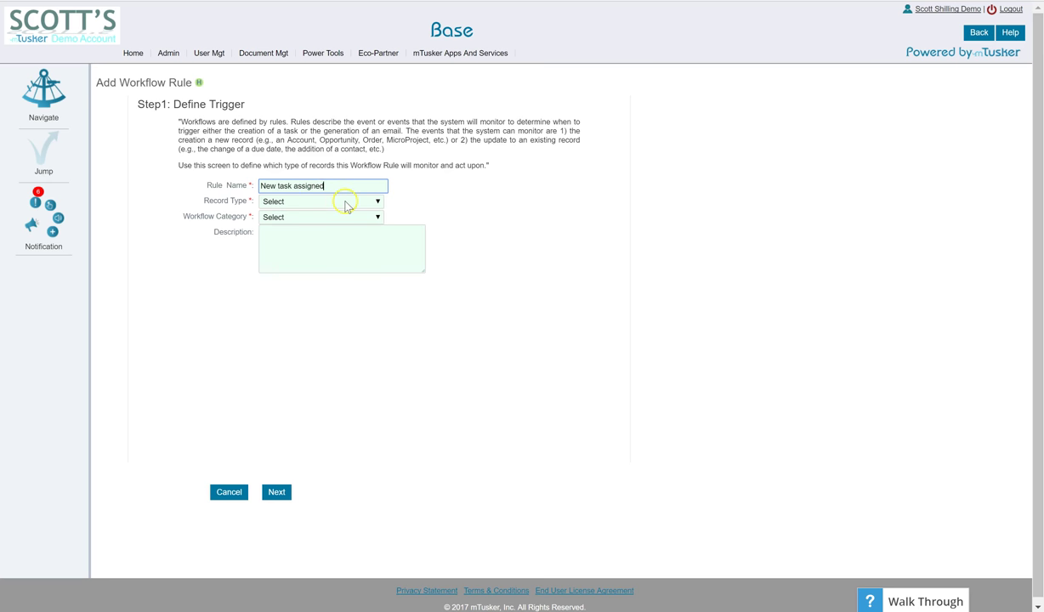
left_click(347, 206)
scroll(298, 305, "down", 5)
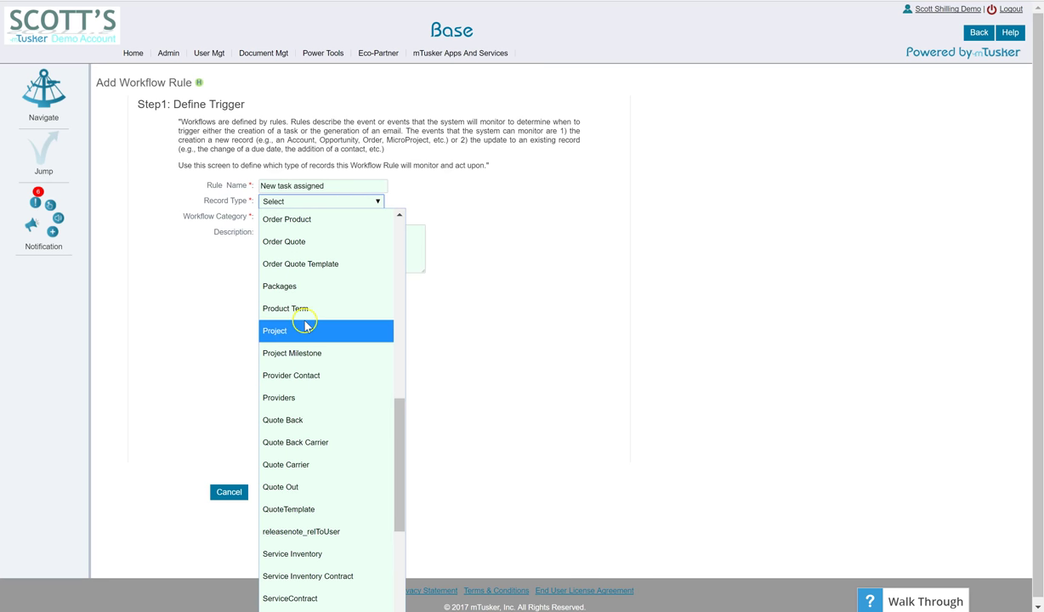
scroll(304, 326, "down", 4)
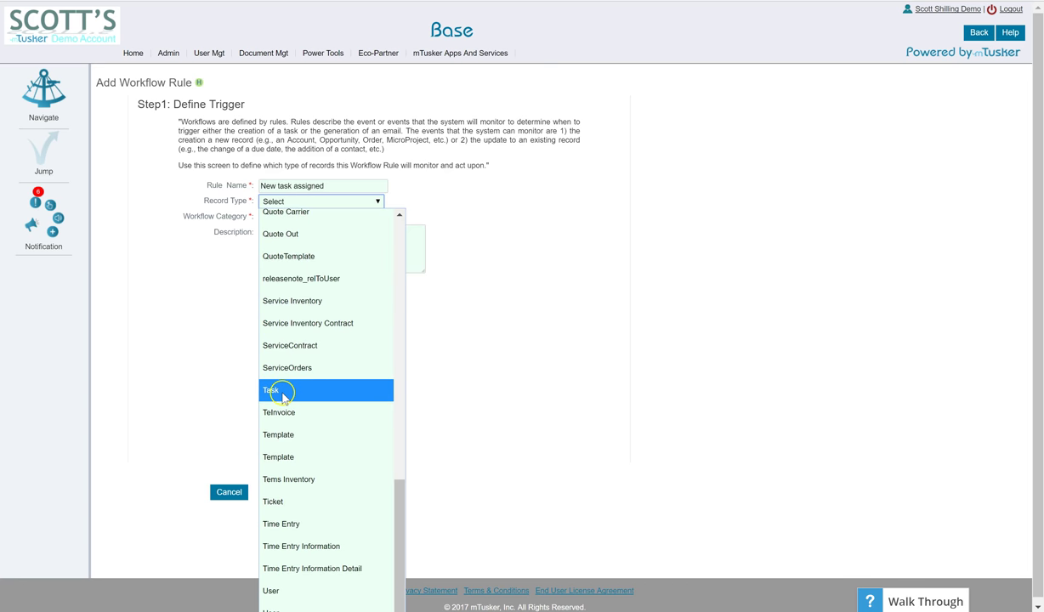
left_click(284, 393)
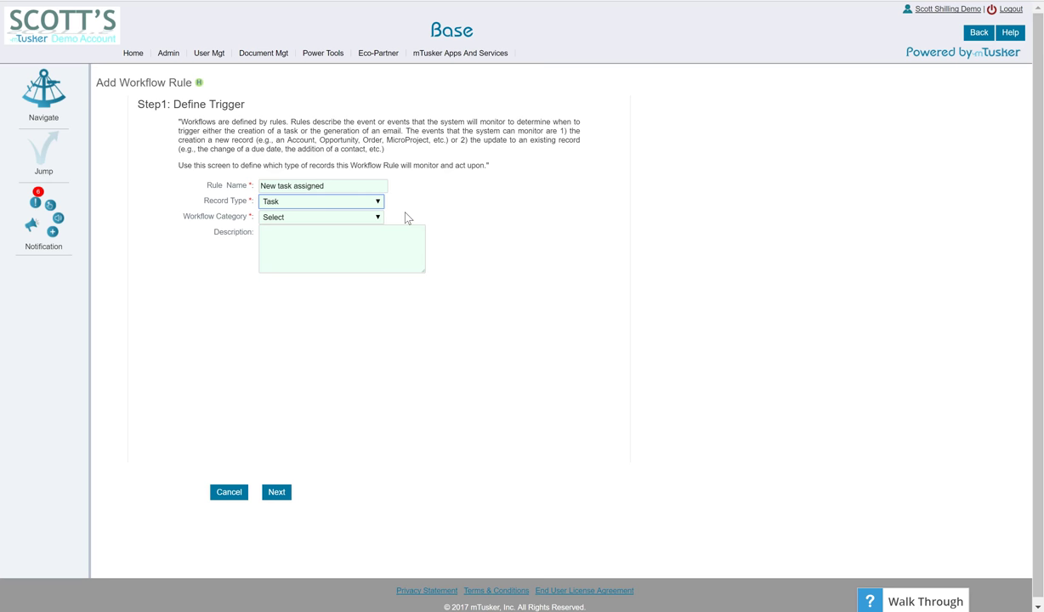
Step: Create the workflow category value 'Basic CRM' and select it for the rule
left_click(355, 219)
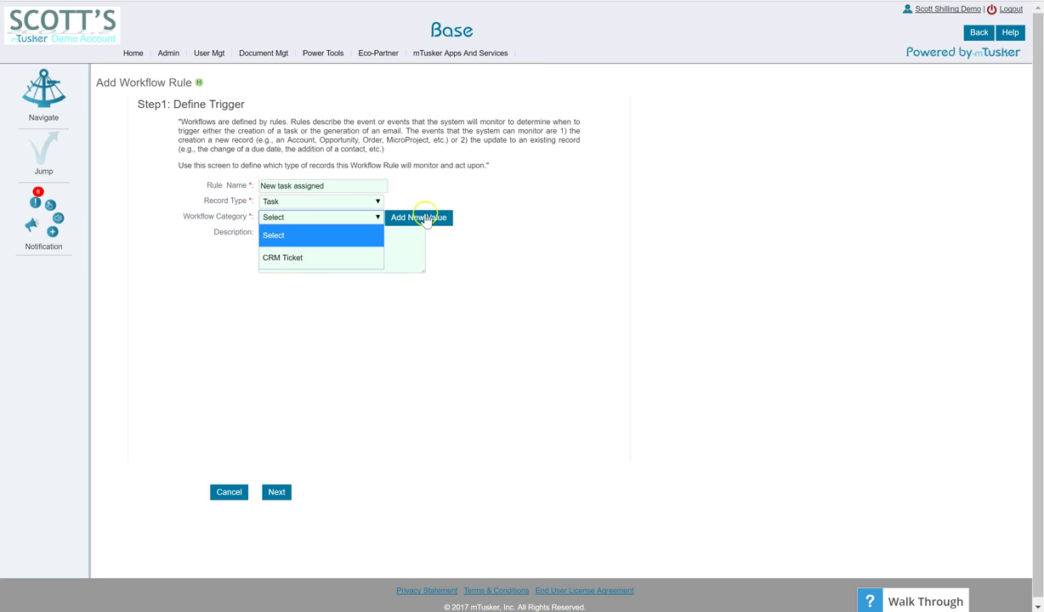
left_click(423, 219)
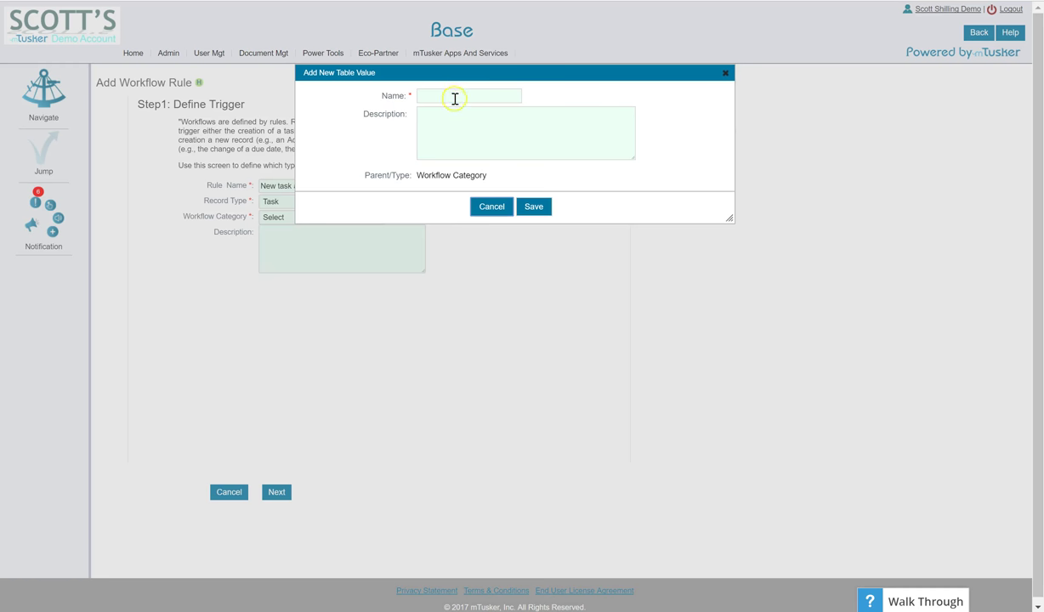
left_click(455, 99)
type("B")
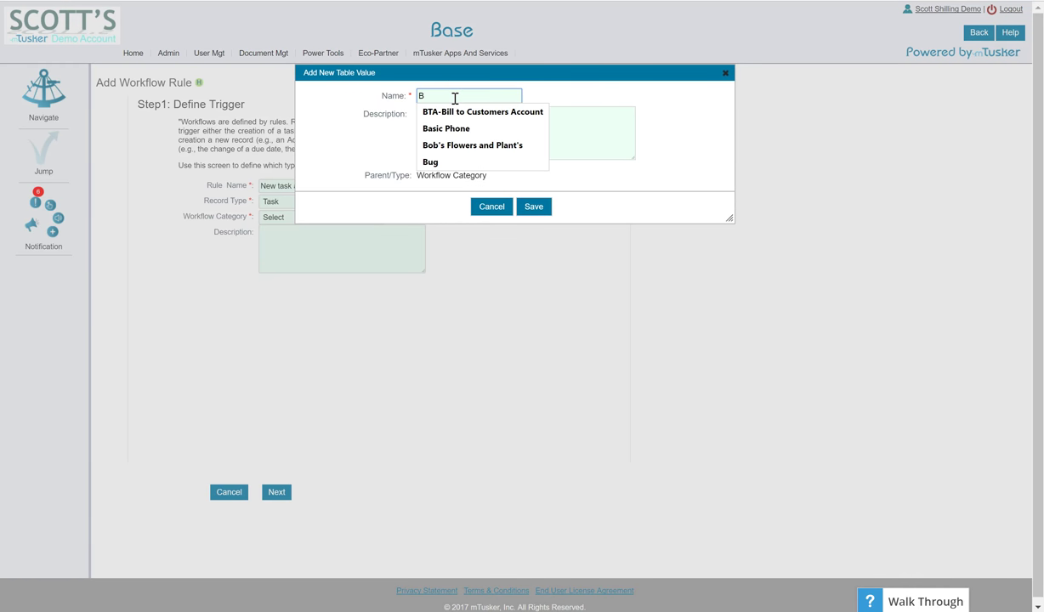
type("asic CRM")
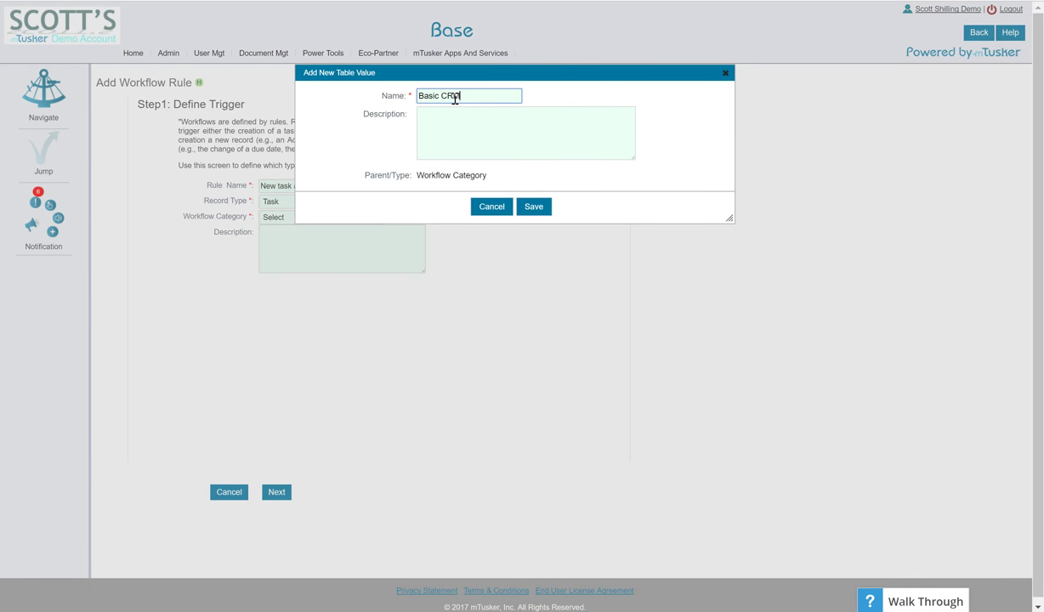
left_click(534, 206)
left_click(368, 221)
left_click(275, 280)
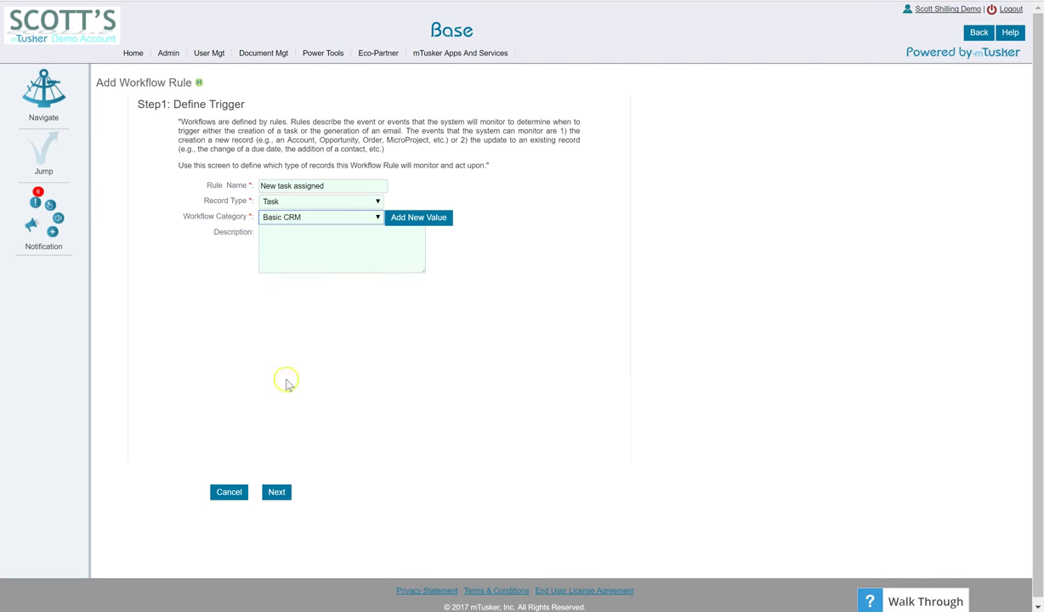
Step: Move the rule on from Step 1 to the event step
left_click(275, 491)
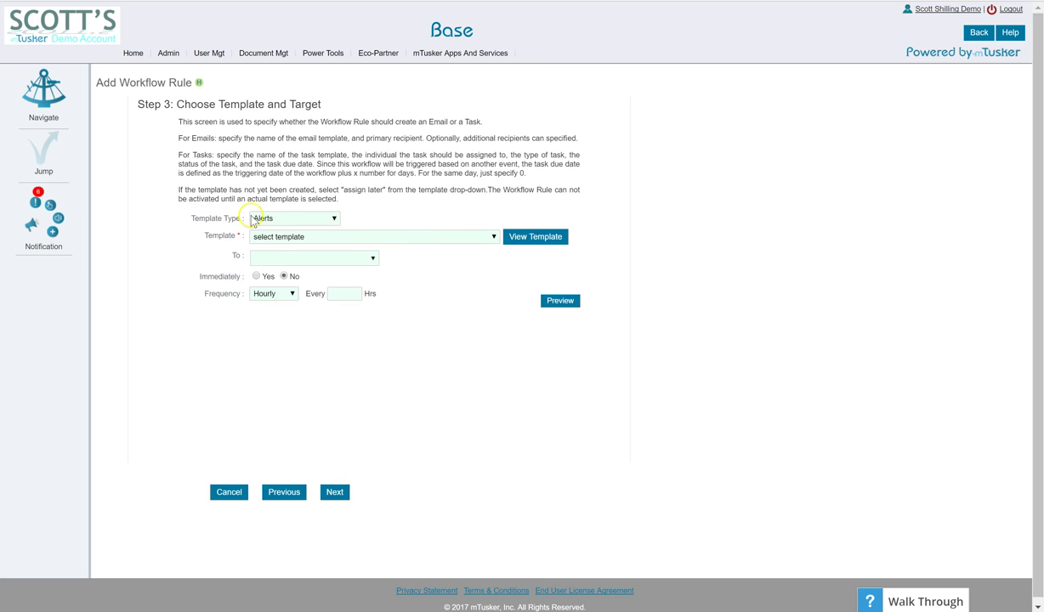
Step: Make the rule send the EMAIL template 'New Task Created for you' to the task's Assigned To user
left_click(333, 219)
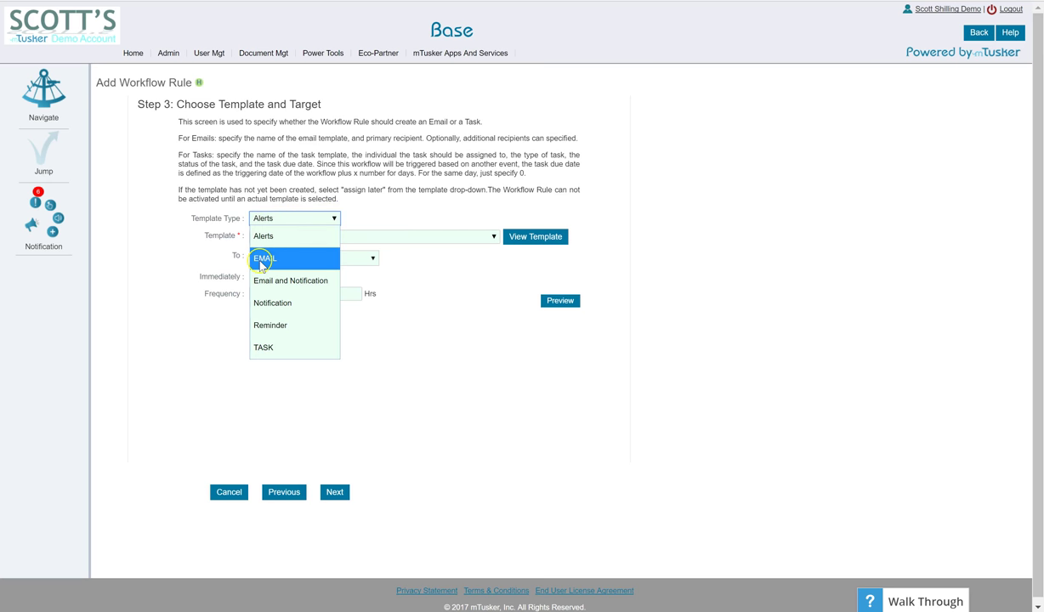
left_click(261, 259)
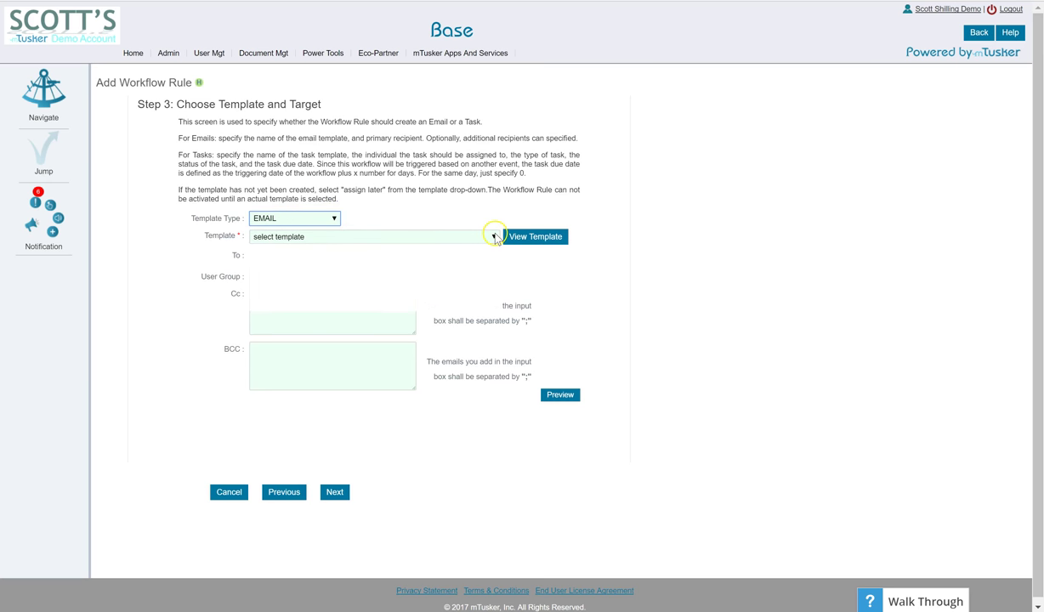
left_click(494, 238)
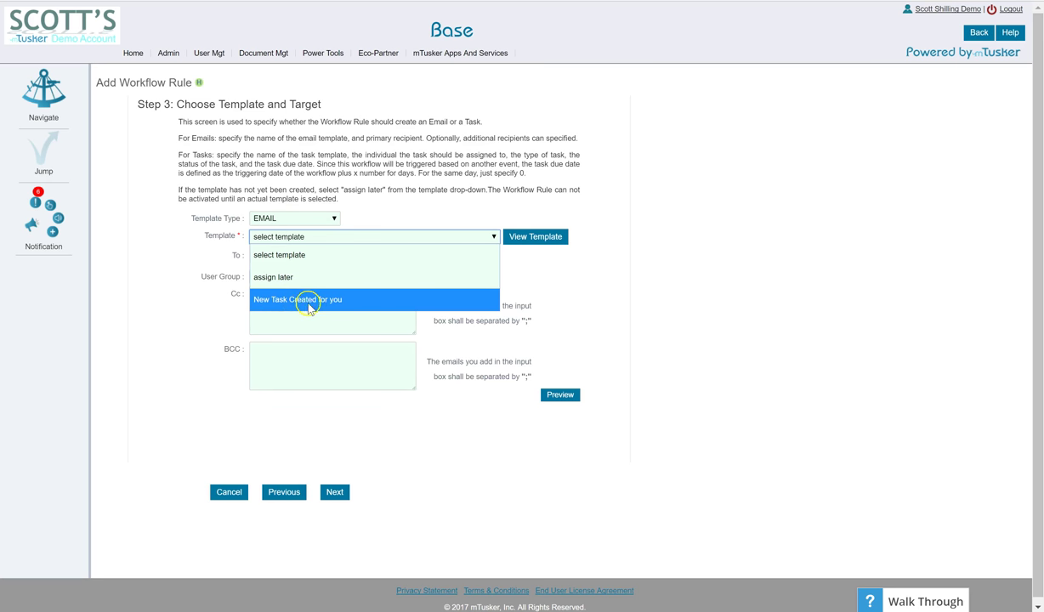
left_click(305, 307)
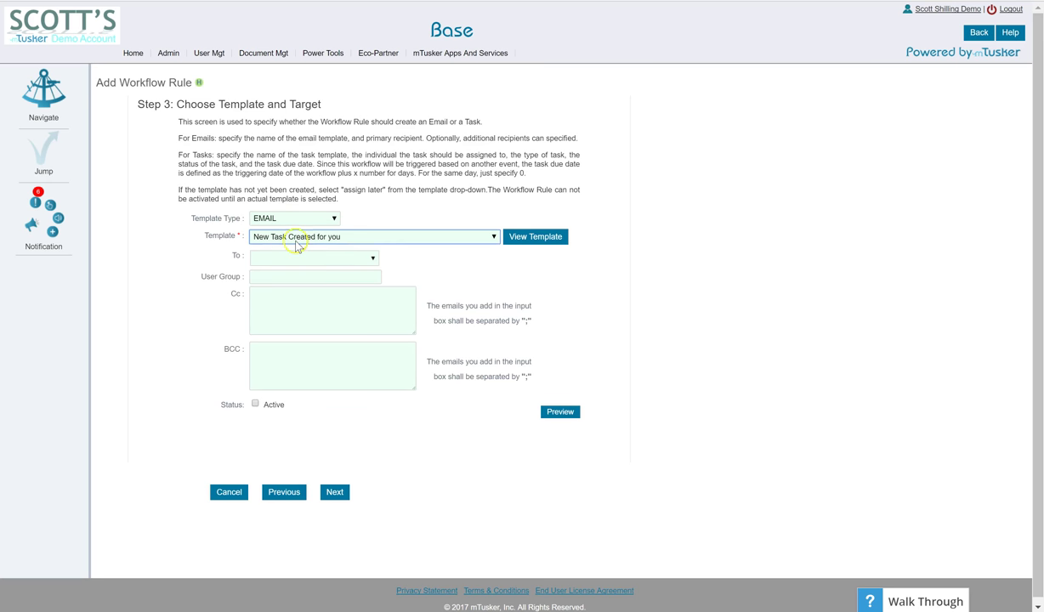
left_click(372, 262)
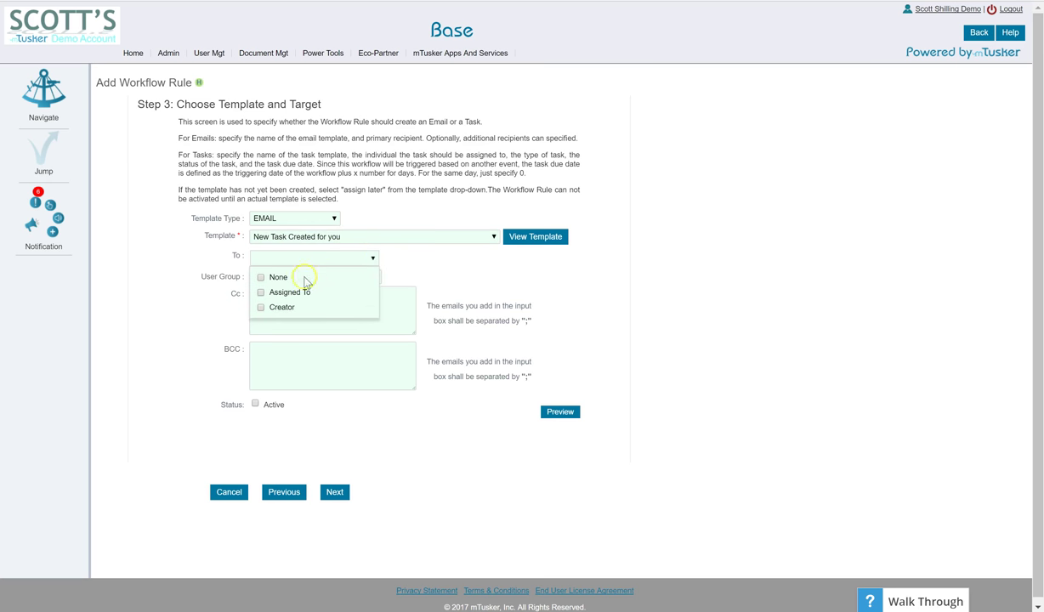
left_click(261, 294)
left_click(347, 262)
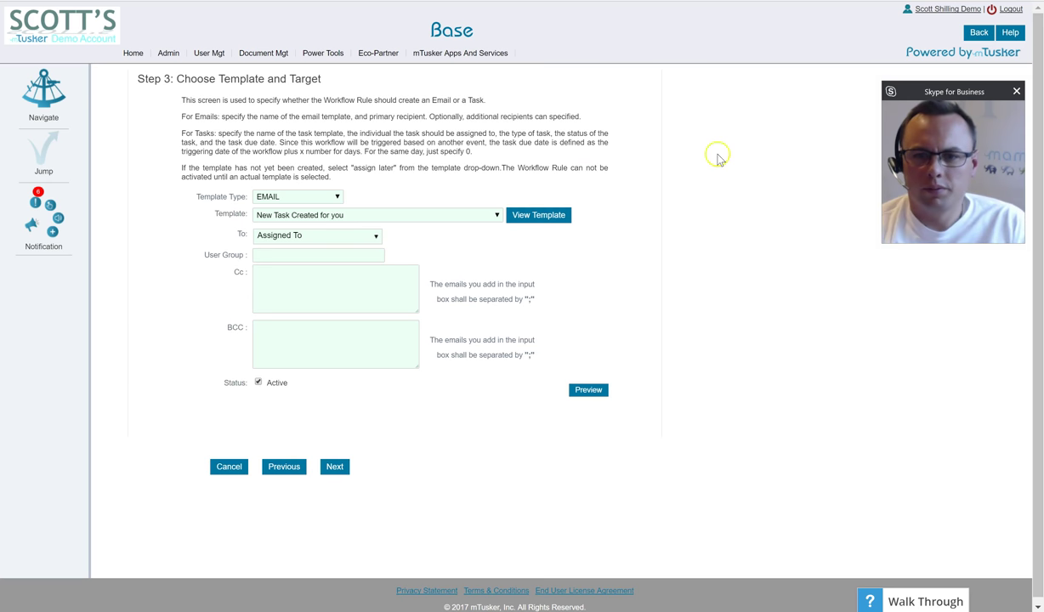
mouse_move(946, 147)
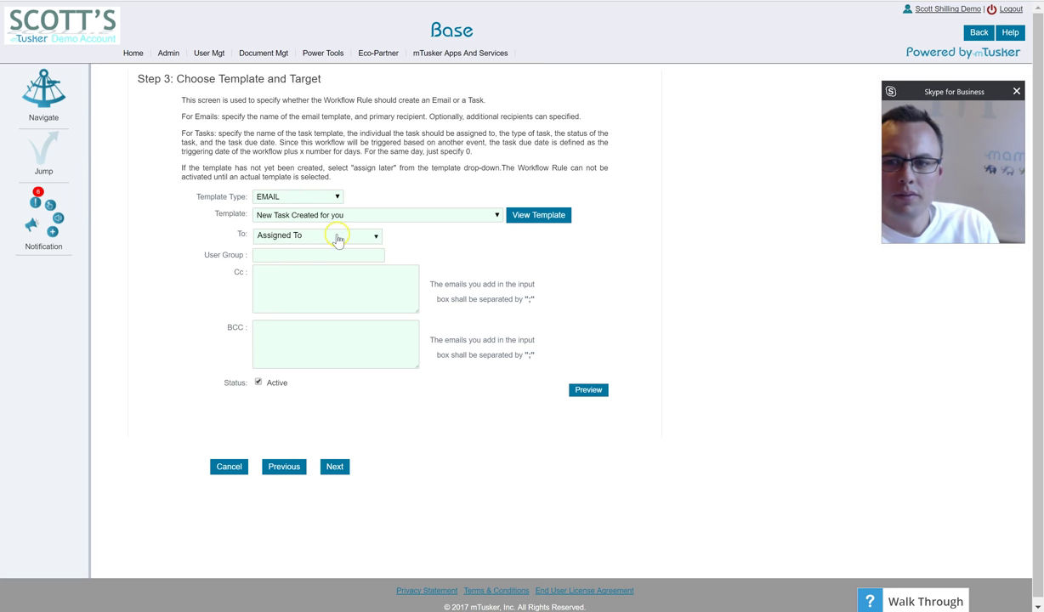
Step: In the conditions step, base the rule's first condition on the task Status field
left_click(336, 469)
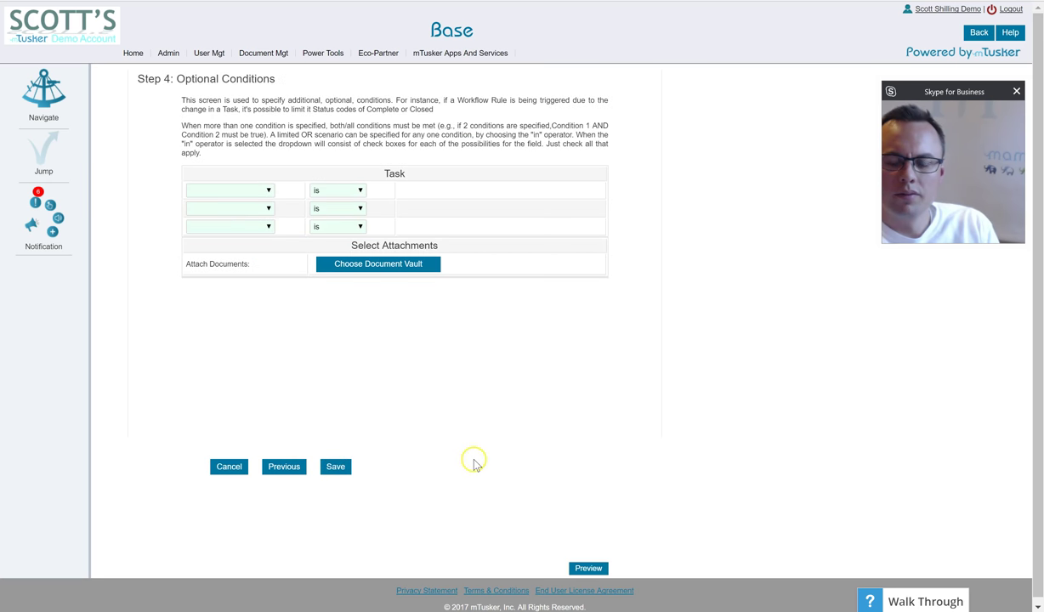
left_click(268, 191)
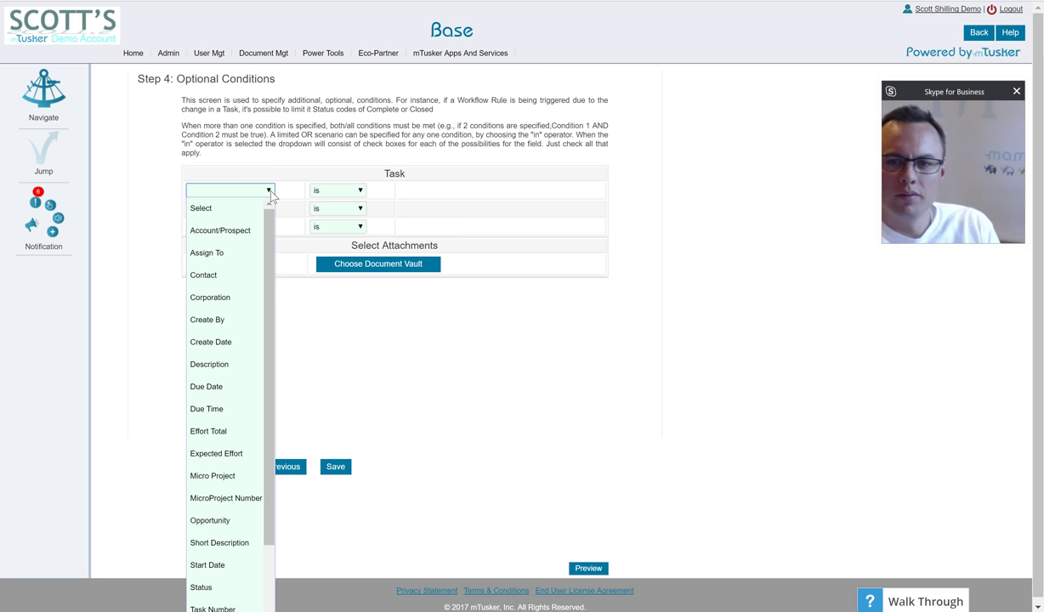
scroll(231, 339, "down", 2)
left_click(204, 502)
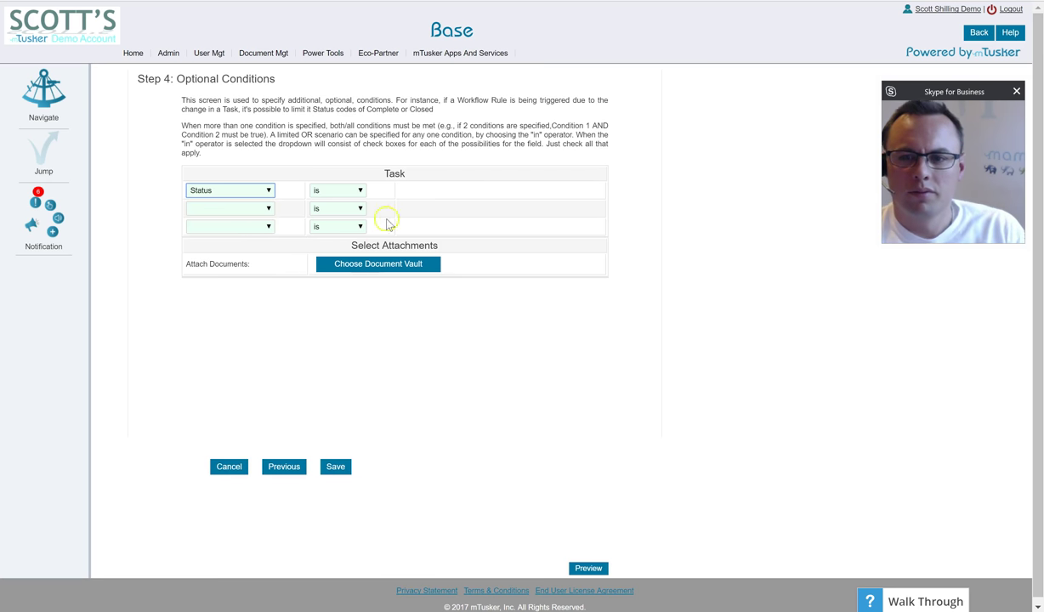
left_click(449, 190)
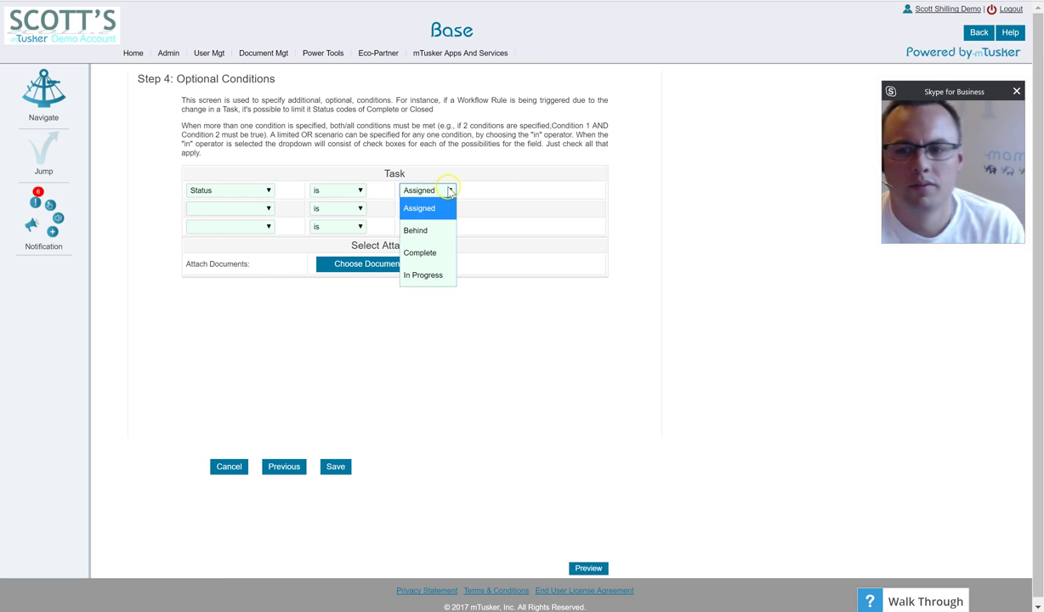
left_click(412, 207)
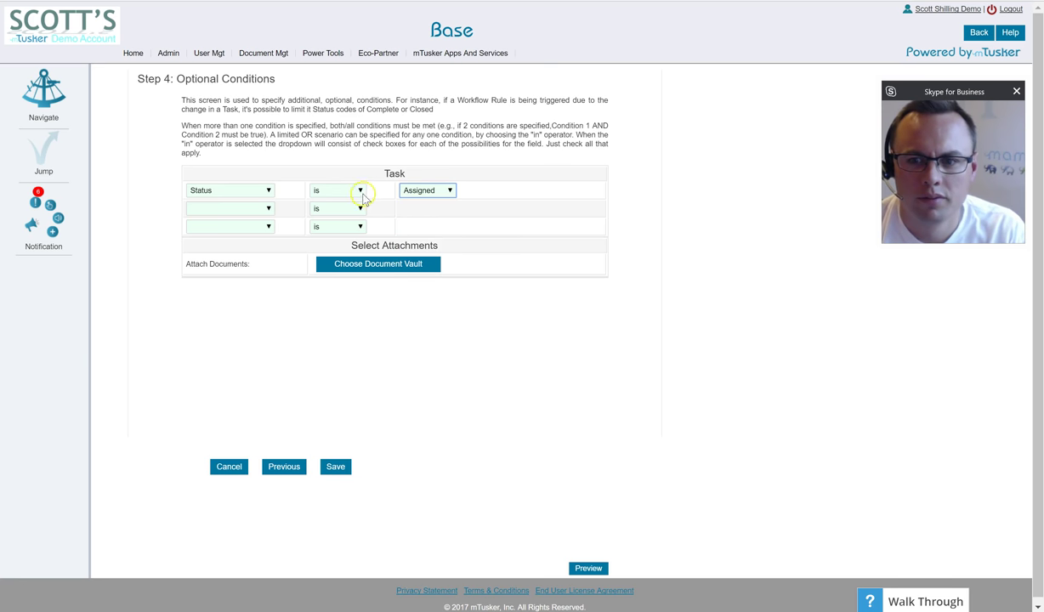
Step: Set the condition to Status in Assigned and In Progress, then save the rule
left_click(361, 191)
left_click(319, 247)
left_click(447, 191)
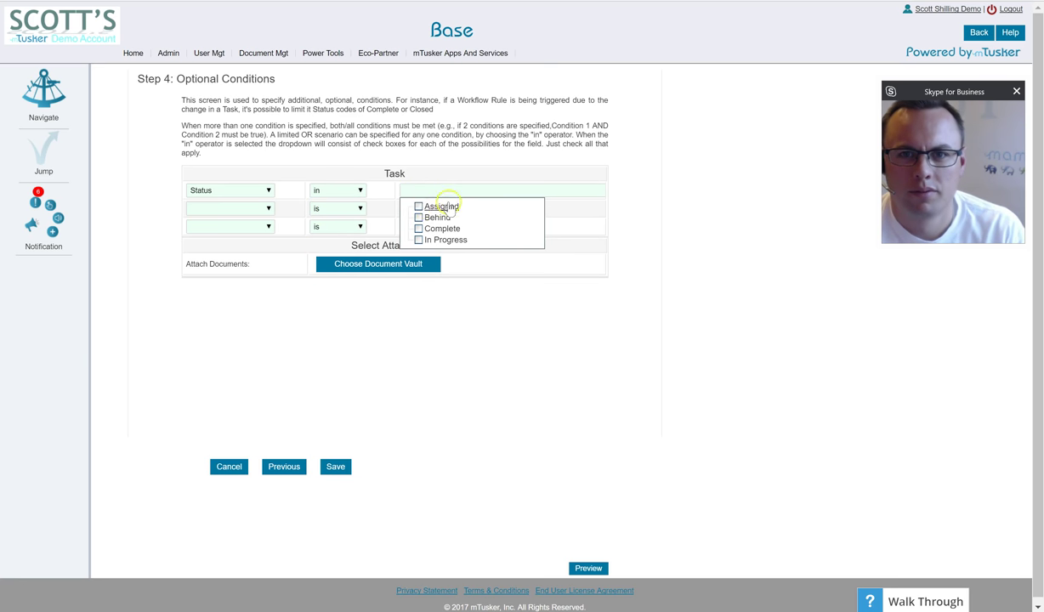
left_click(418, 206)
left_click(419, 218)
left_click(418, 217)
left_click(419, 240)
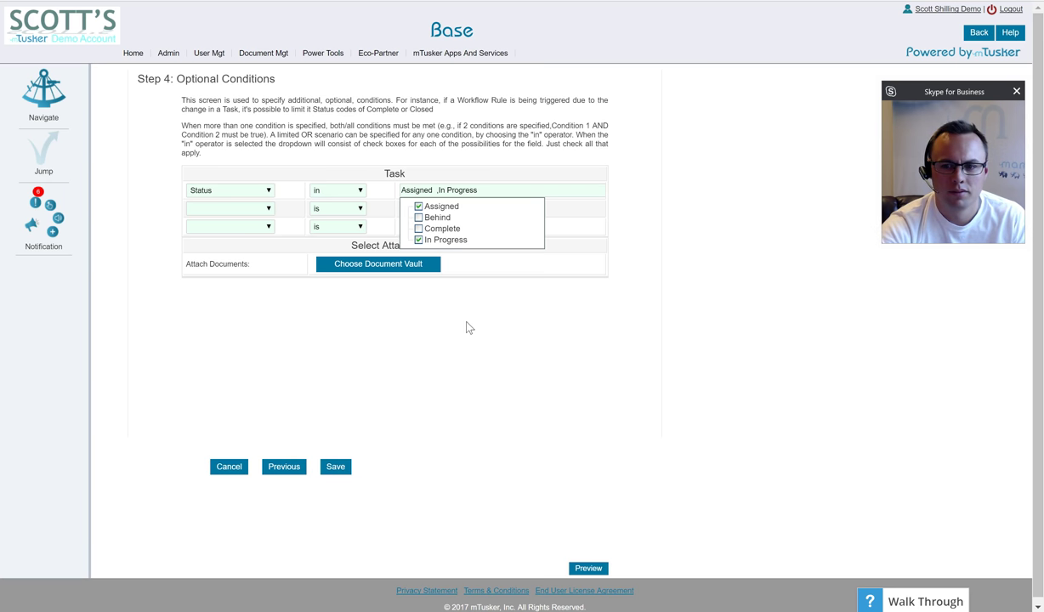
left_click(337, 469)
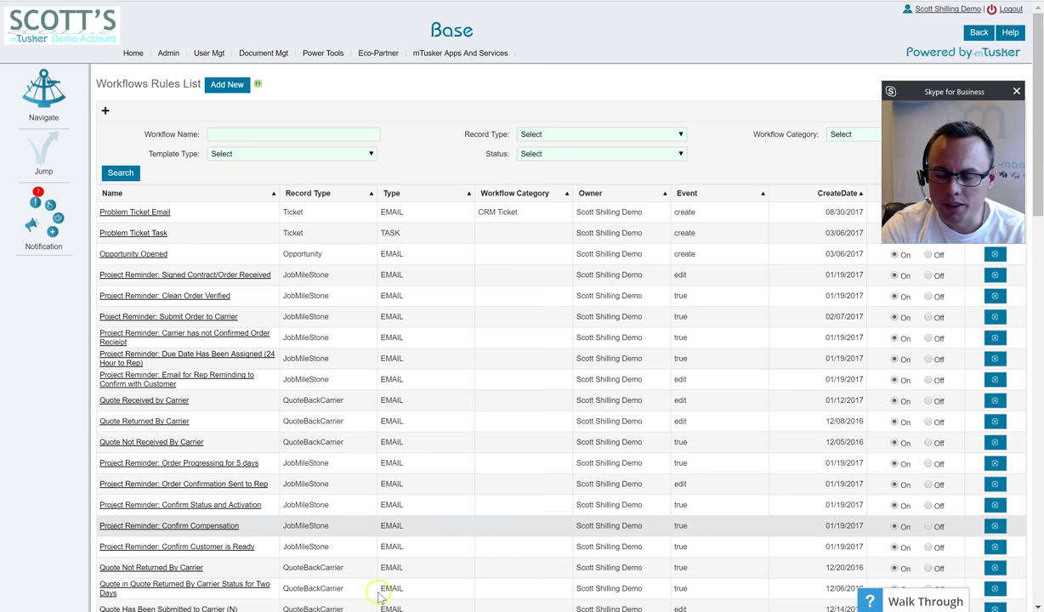
Step: Switch to Outlook to check for the new task notification email
key("alt+Tab")
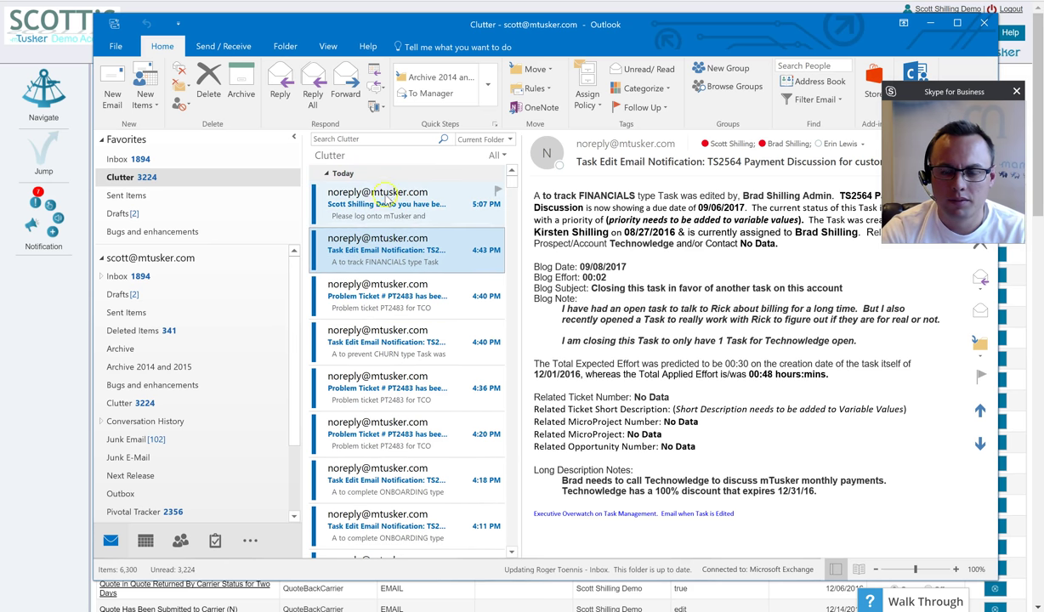
Step: Open the 5:07 PM notification and highlight its description, task TS1014, account Cattle Keep and due date 09/11/2017
left_click(379, 196)
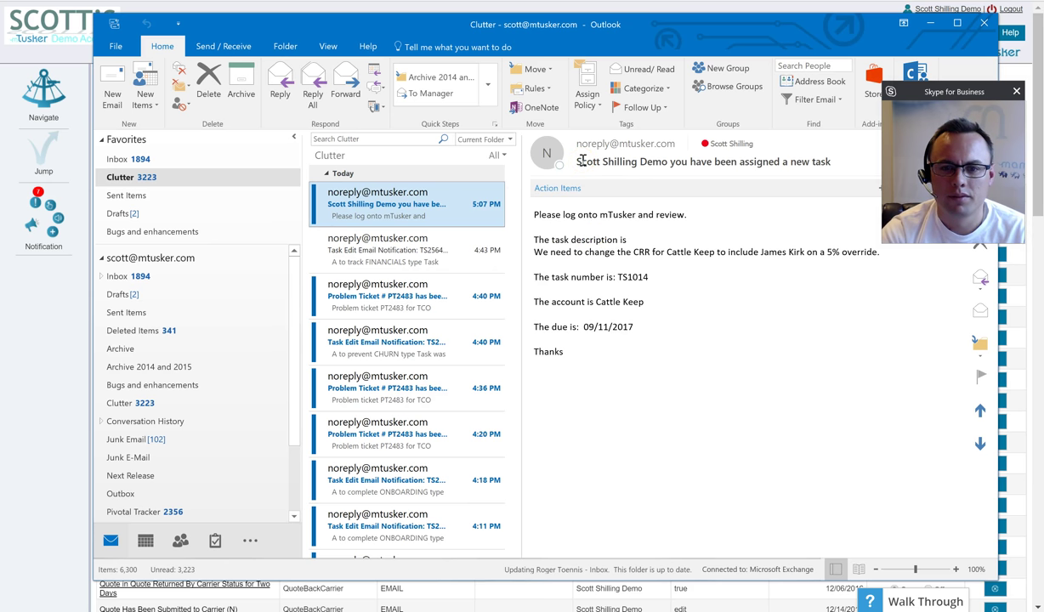
left_click_drag(579, 161, 804, 158)
left_click(653, 160)
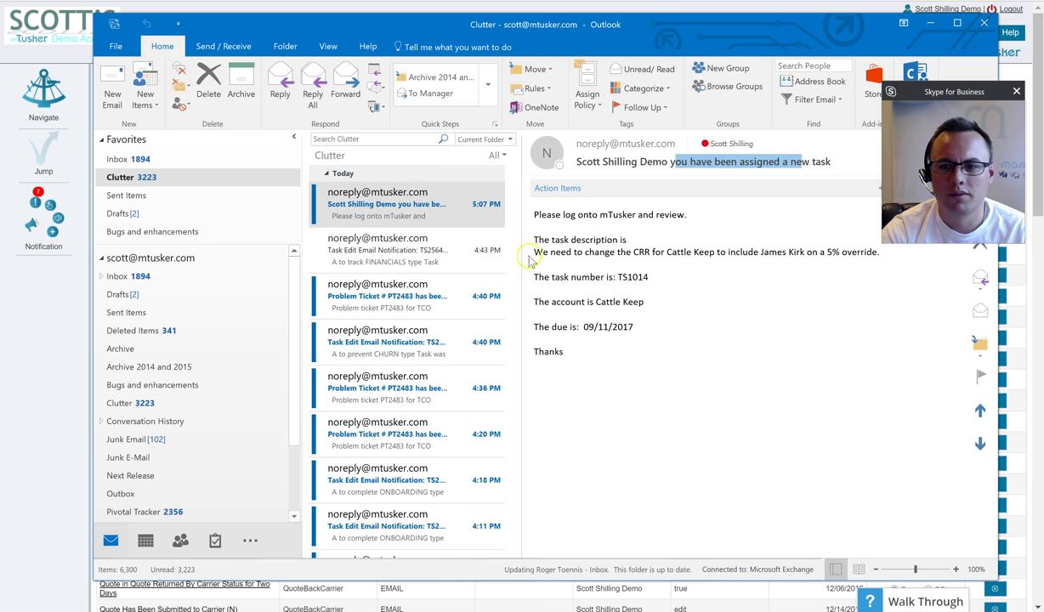
left_click_drag(534, 249, 818, 251)
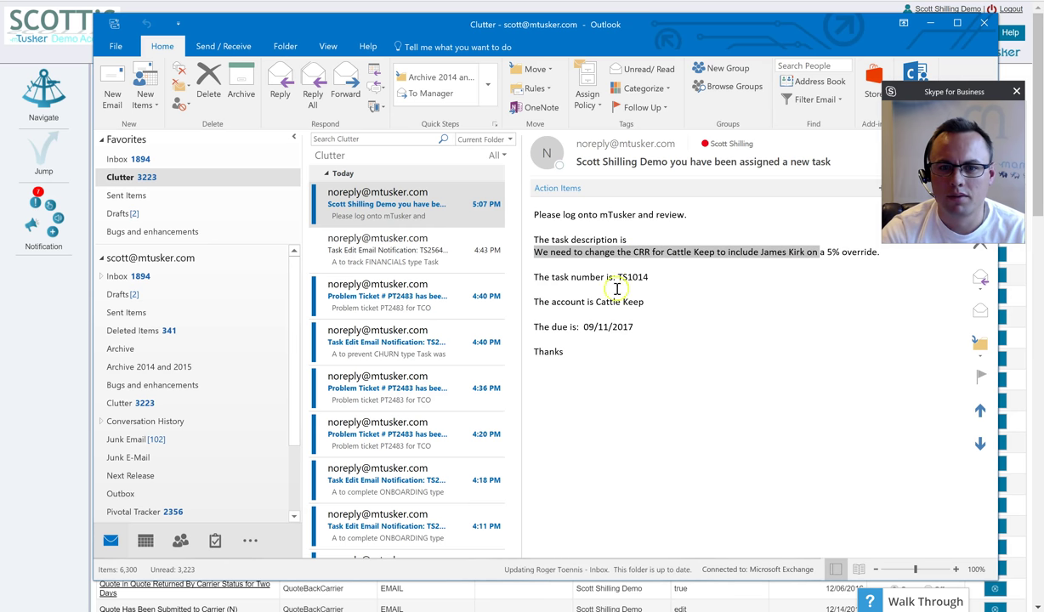
double_click(624, 277)
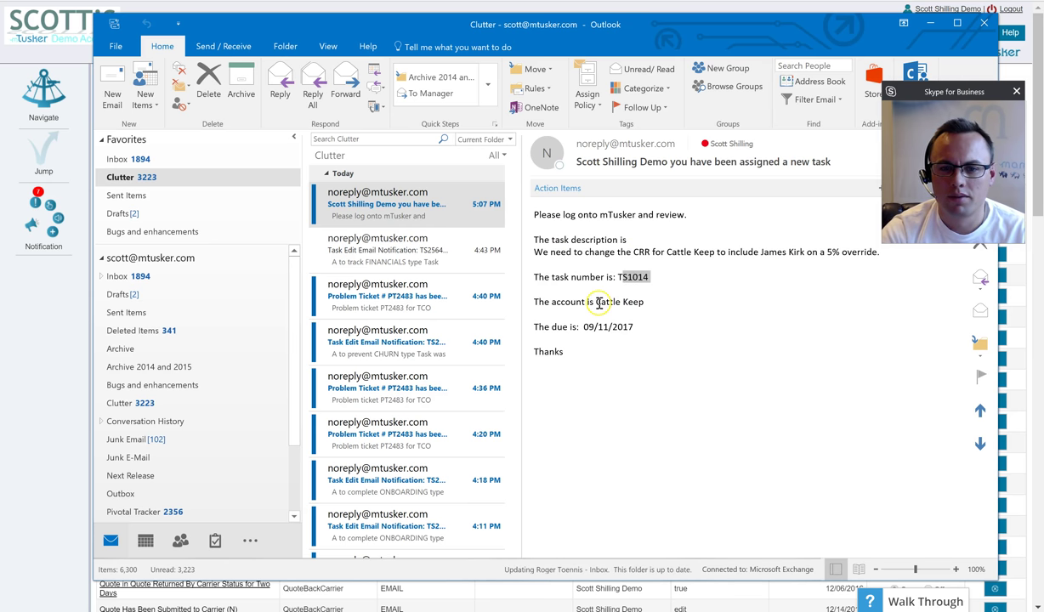
left_click_drag(597, 302, 633, 315)
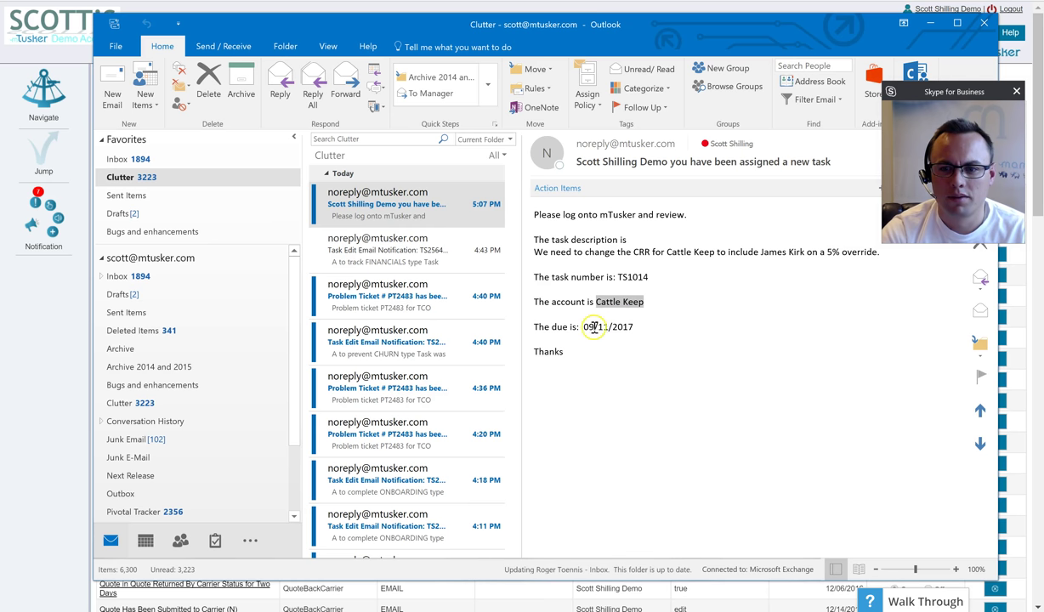
double_click(618, 327)
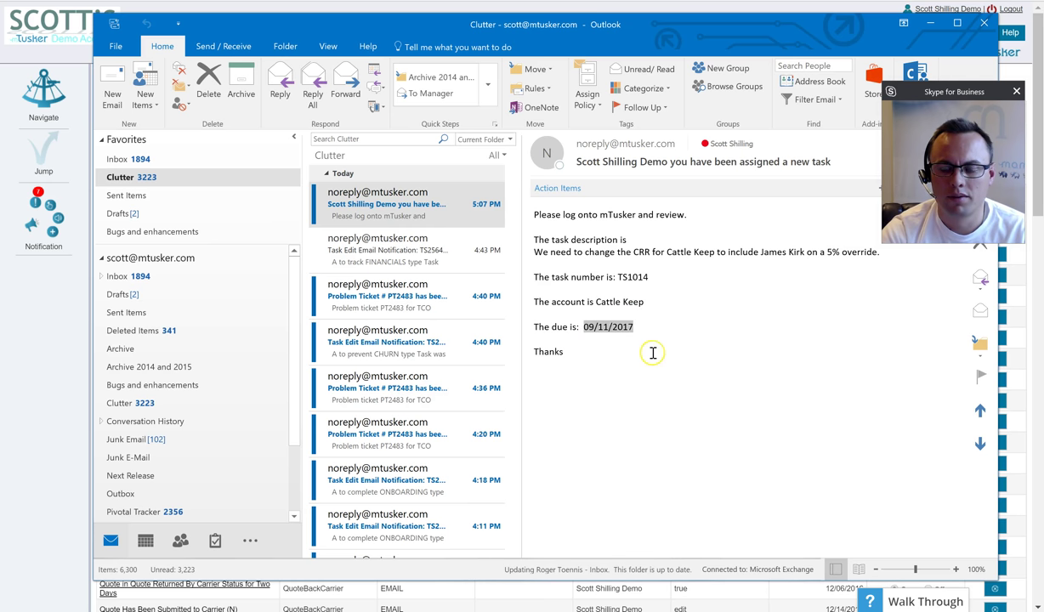